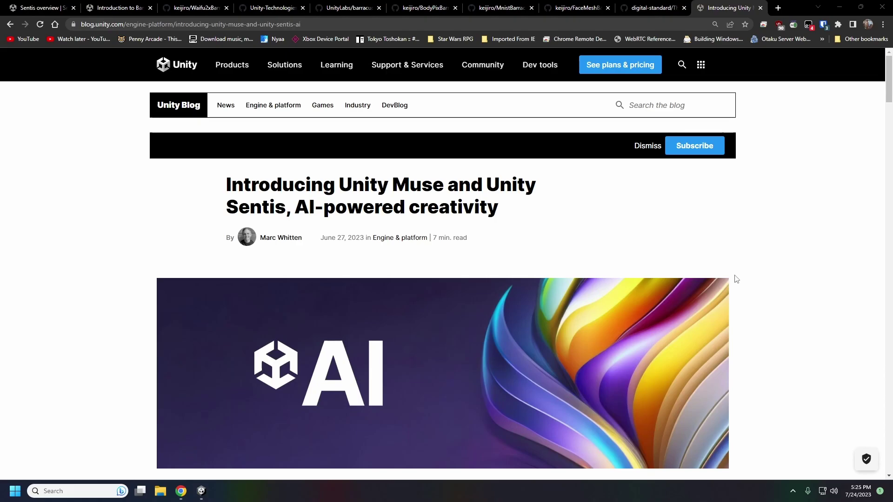
Scroll through the Unity blog announcement down to the Unity Sentis section
scroll(735, 279, "down", 3)
scroll(736, 279, "down", 8)
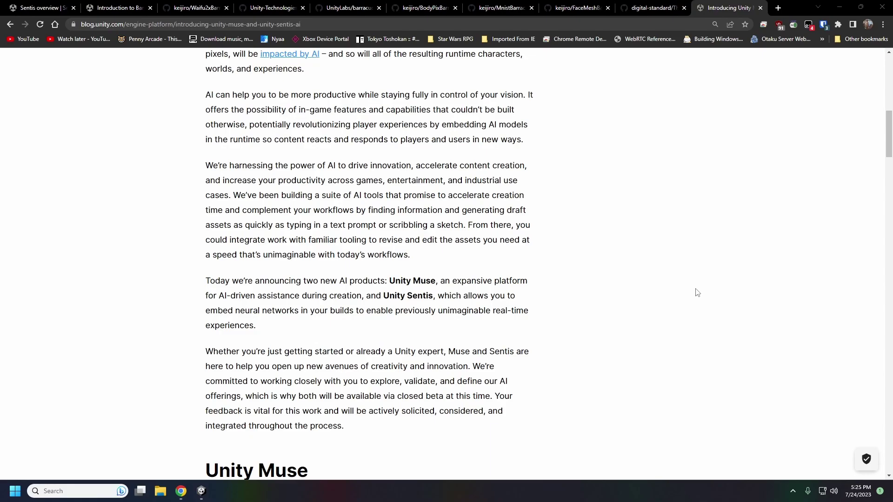
scroll(698, 291, "down", 1)
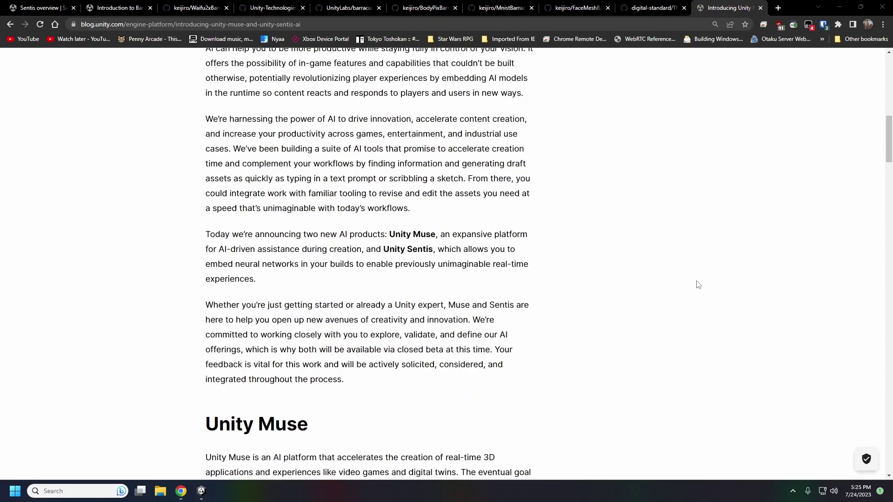
scroll(698, 283, "down", 12)
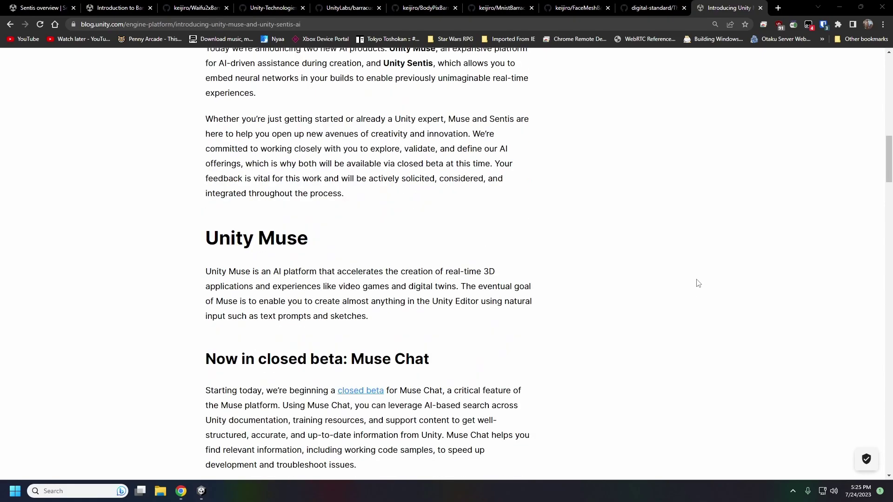
scroll(698, 283, "down", 4)
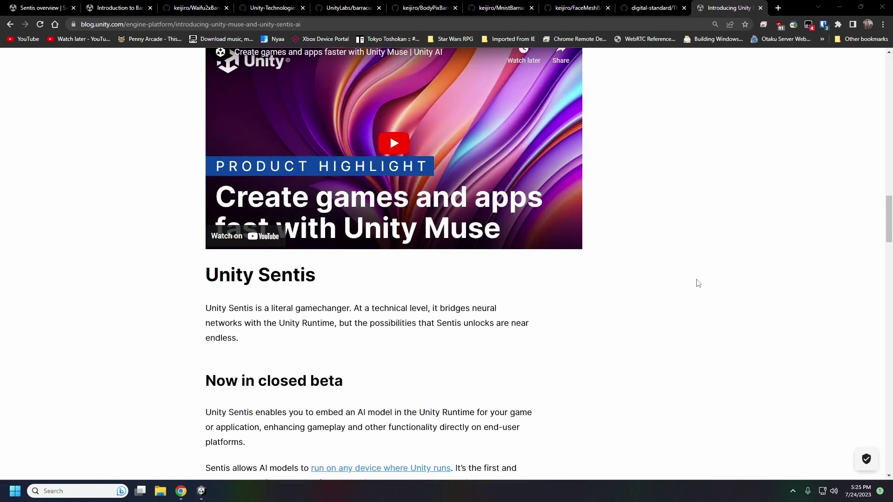
scroll(698, 283, "down", 2)
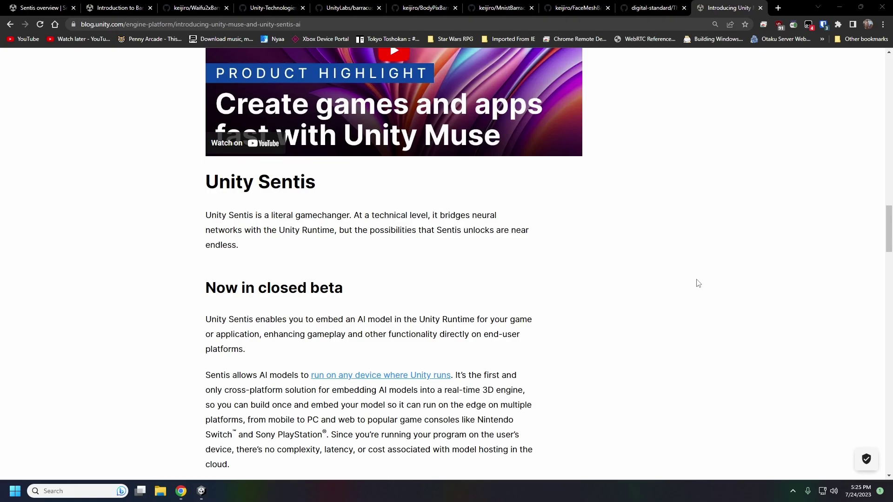
scroll(698, 283, "down", 6)
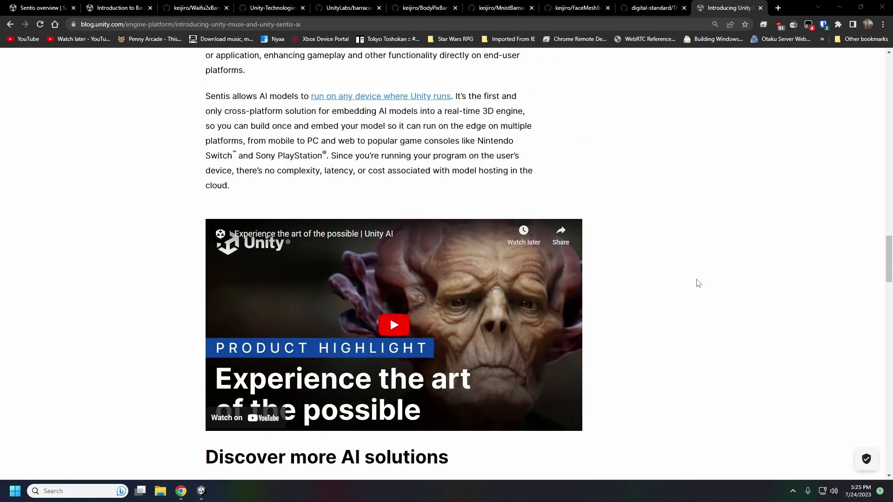
scroll(699, 283, "up", 5)
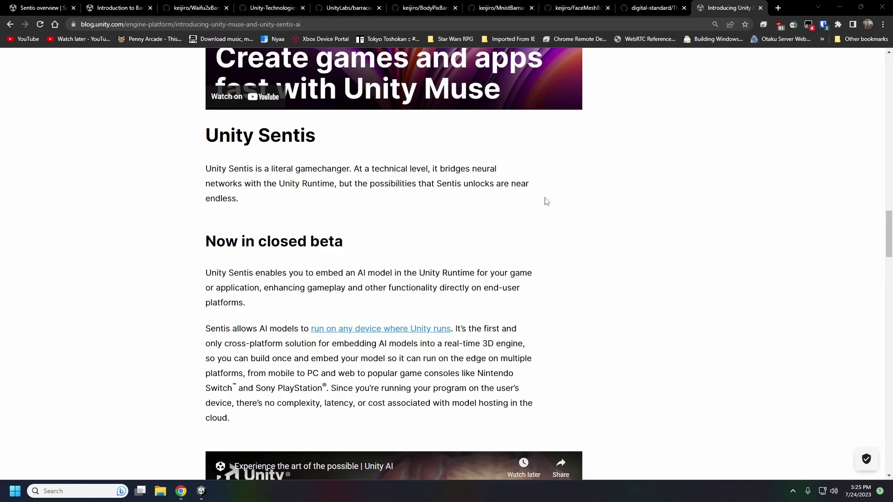
scroll(586, 288, "down", 4)
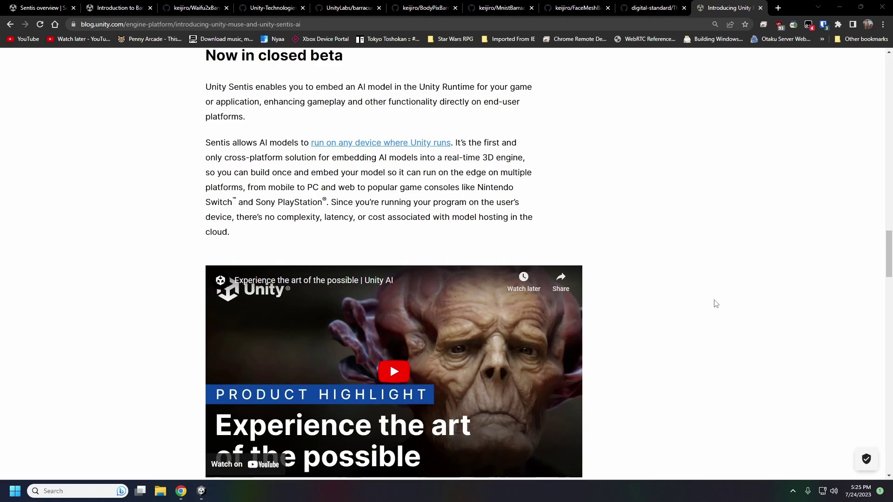
scroll(651, 278, "up", 1)
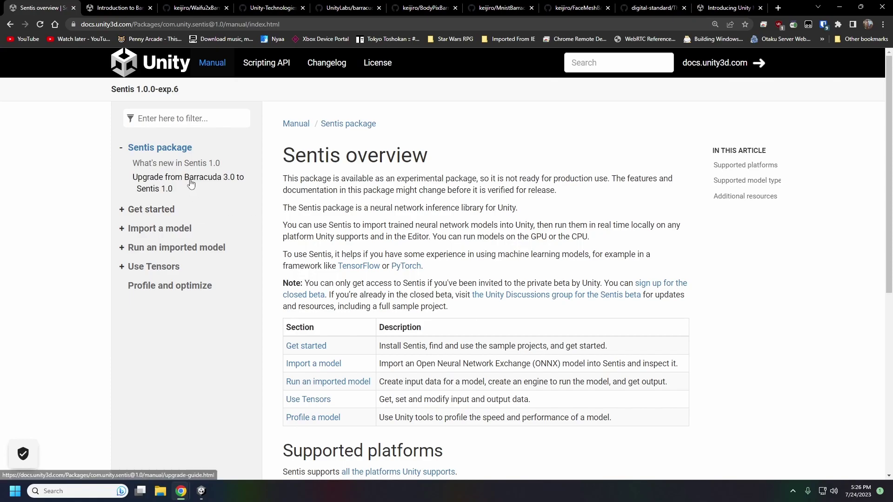
View the 'What's new in Sentis 1.0' page, then switch to the Introduction to Barracuda tab
left_click(194, 166)
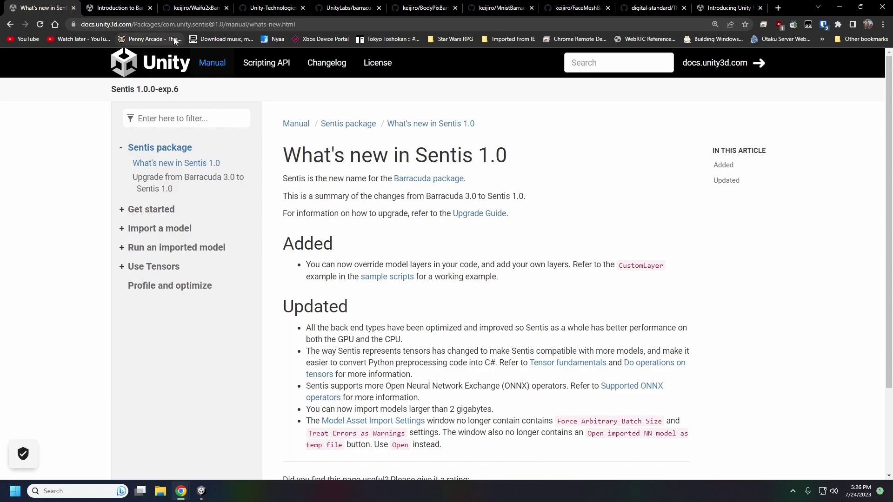
left_click(122, 9)
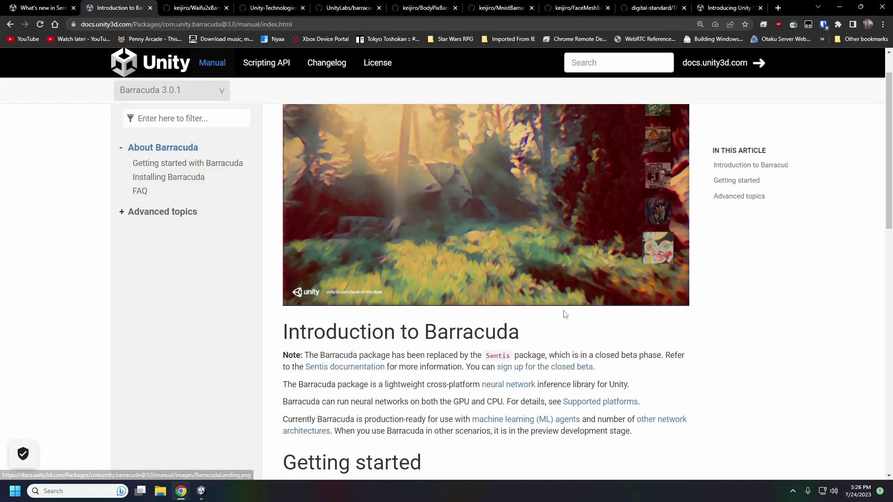
scroll(606, 320, "down", 3)
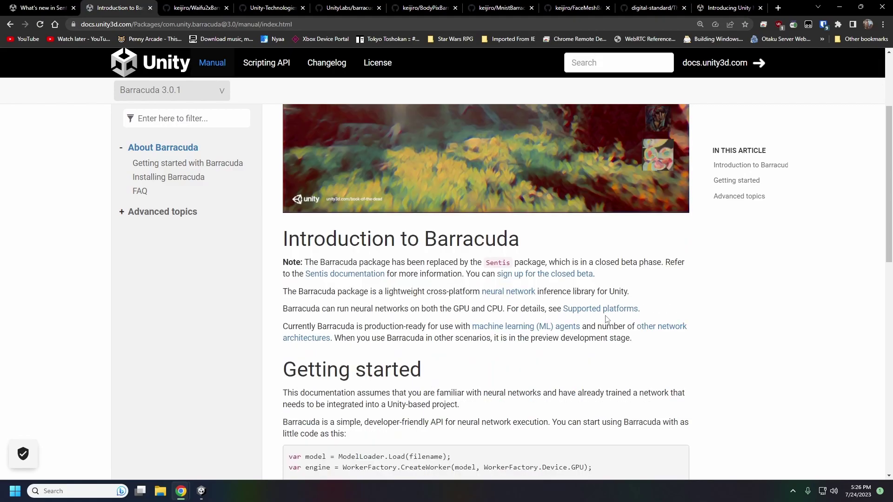
scroll(607, 319, "up", 4)
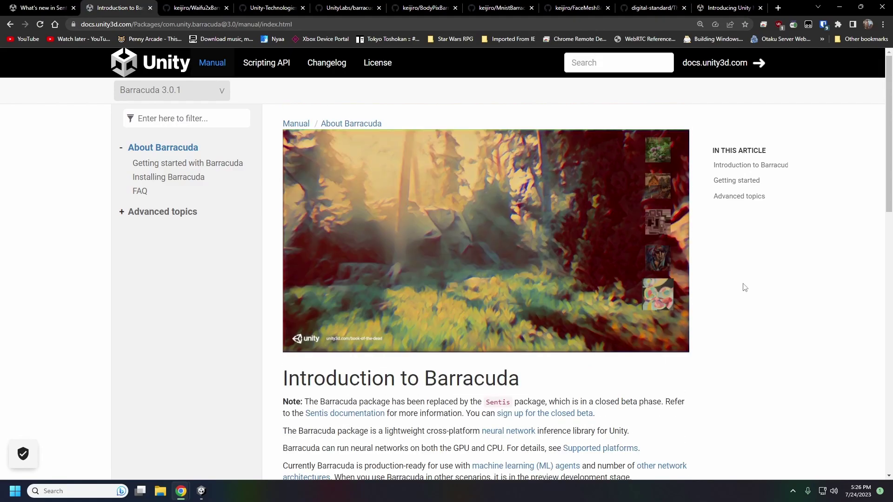
scroll(651, 298, "down", 6)
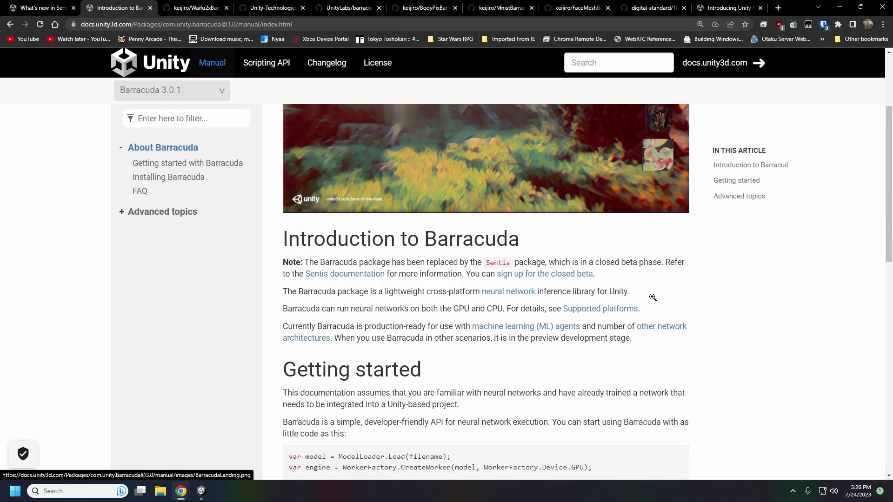
scroll(654, 301, "down", 6)
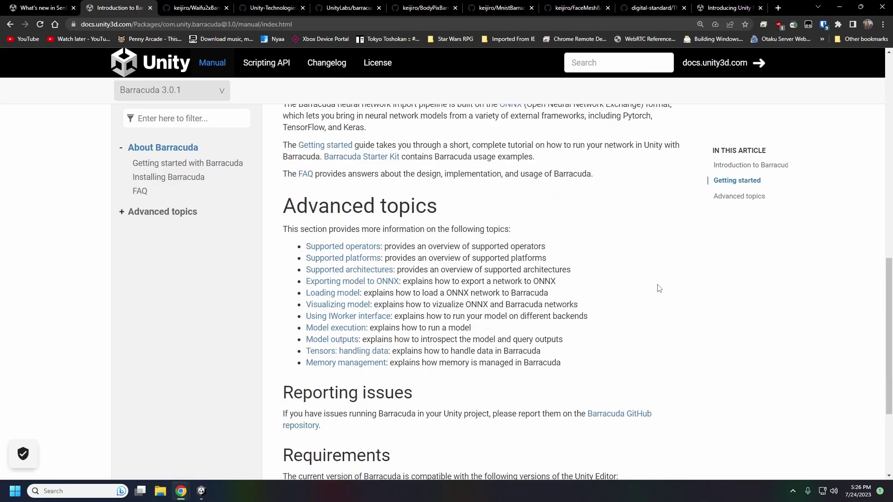
scroll(659, 288, "up", 12)
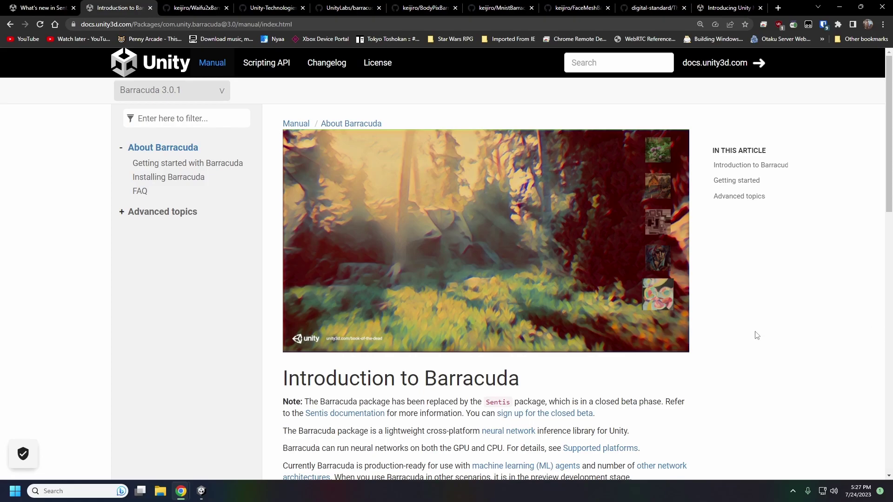
scroll(787, 339, "down", 3)
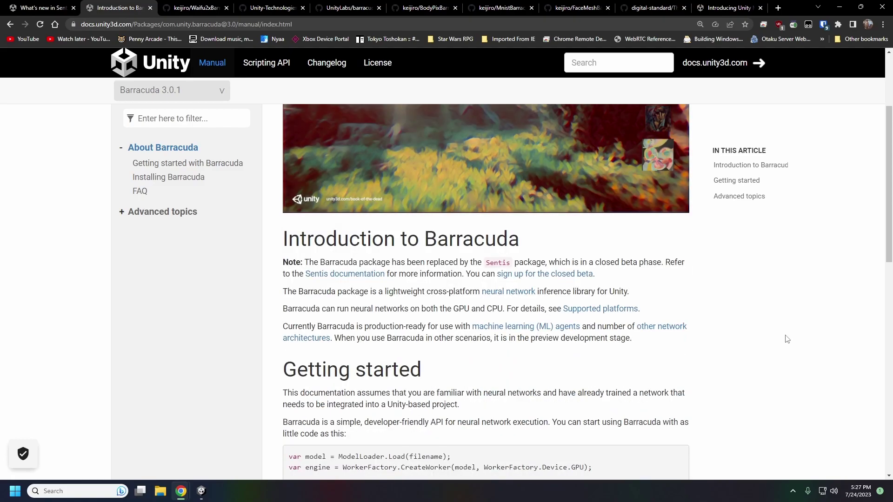
scroll(787, 339, "down", 8)
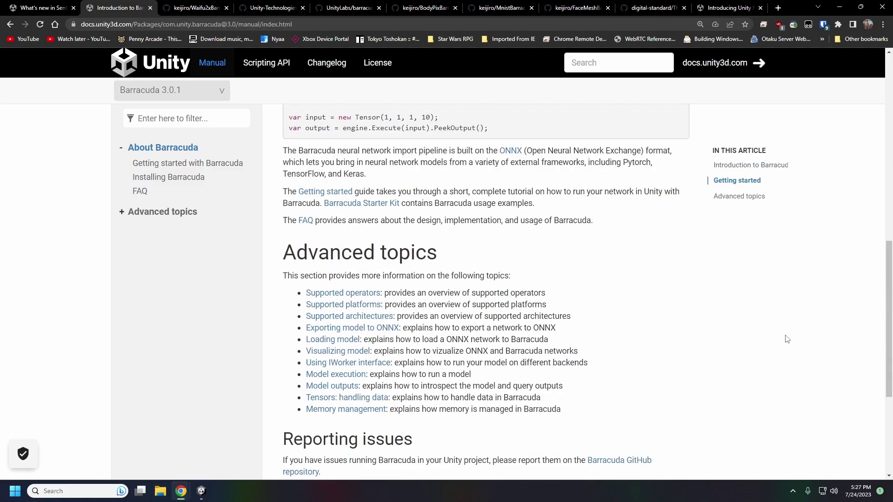
scroll(787, 339, "down", 2)
scroll(788, 339, "up", 7)
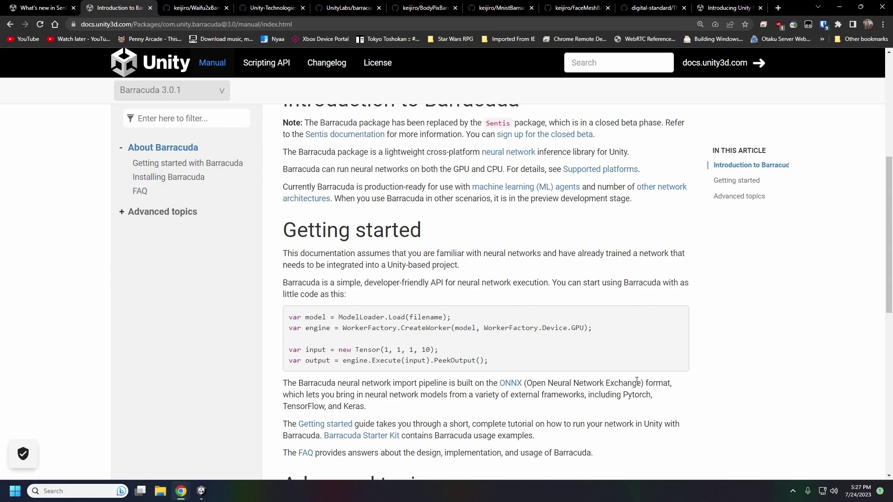
scroll(659, 379, "down", 2)
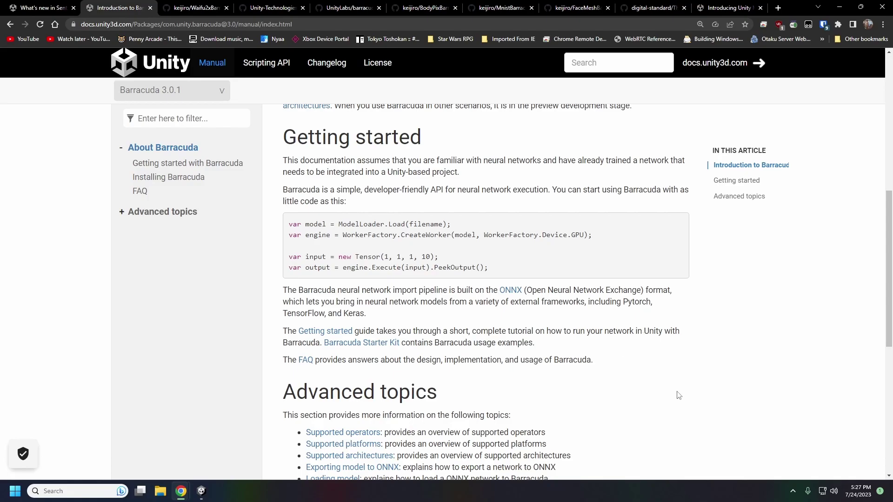
scroll(678, 394, "up", 5)
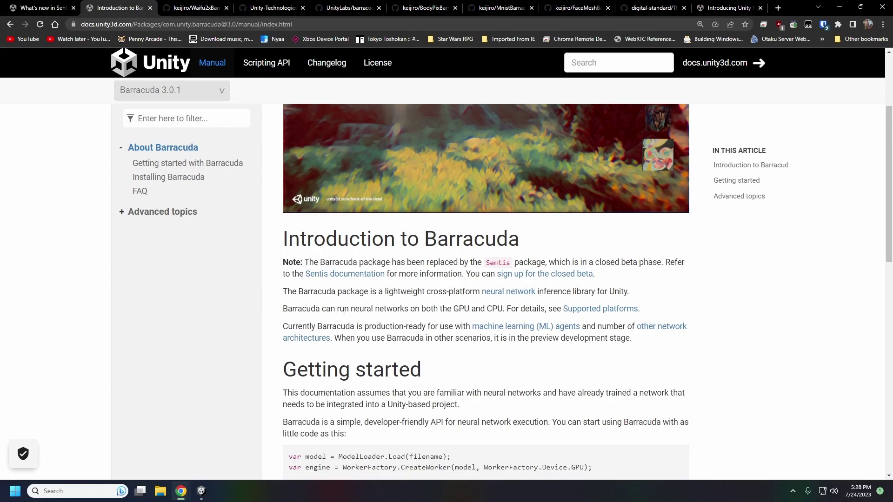
scroll(348, 307, "down", 1)
scroll(348, 307, "down", 8)
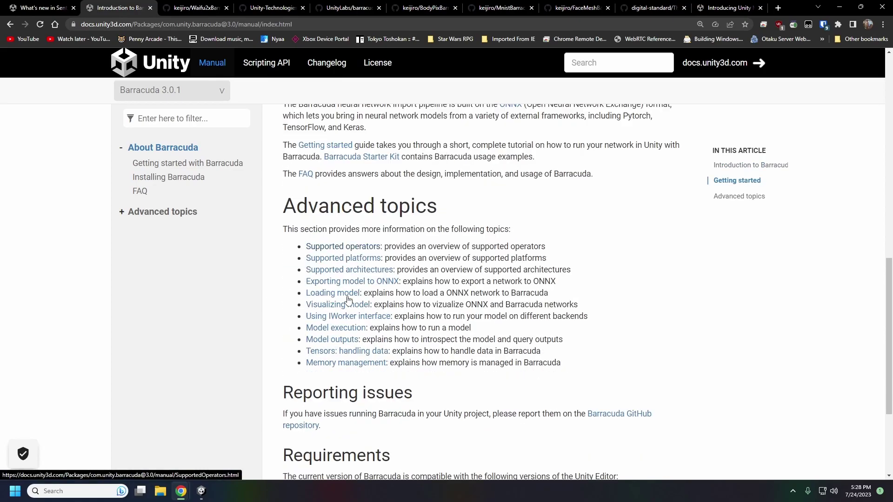
scroll(564, 341, "up", 5)
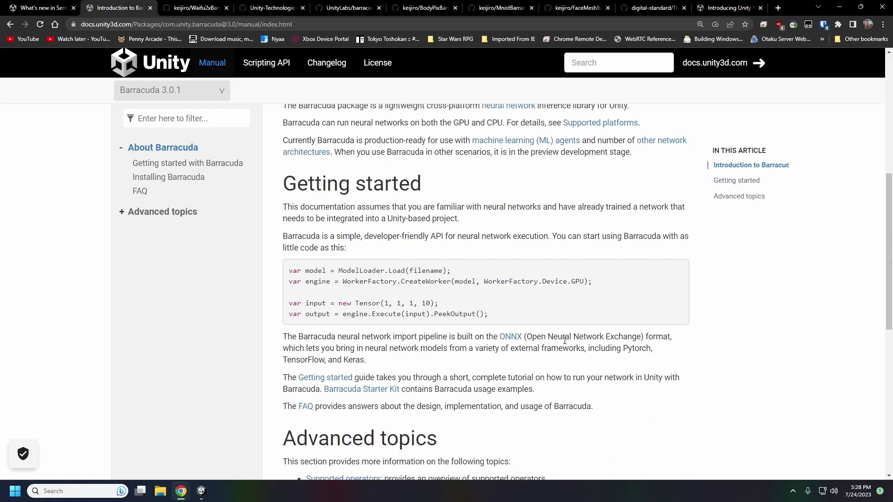
scroll(565, 341, "up", 5)
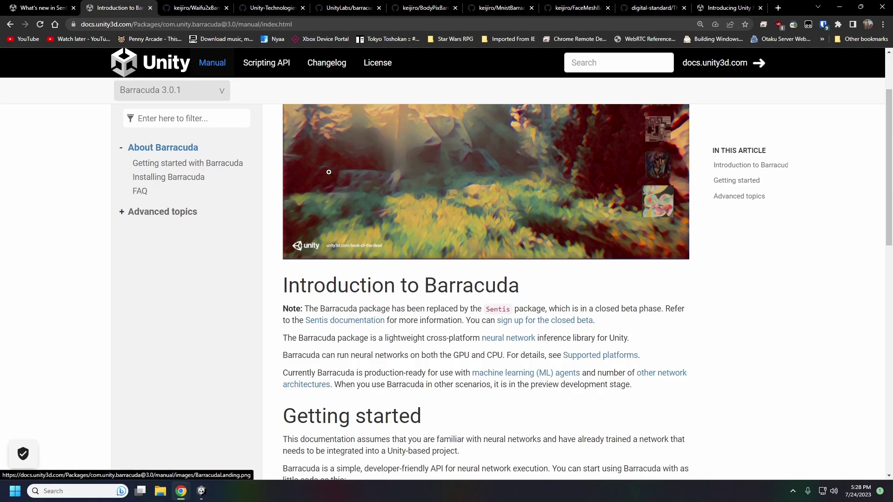
Switch to the keijiro/Waifu2xBarracuda repository and browse its bilinear vs 200% Waifu2x comparison images
left_click(179, 7)
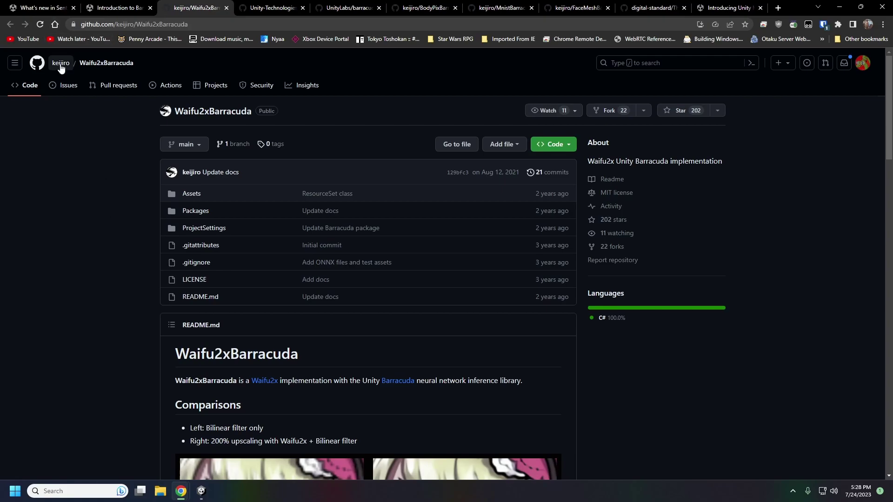
mouse_move(61, 68)
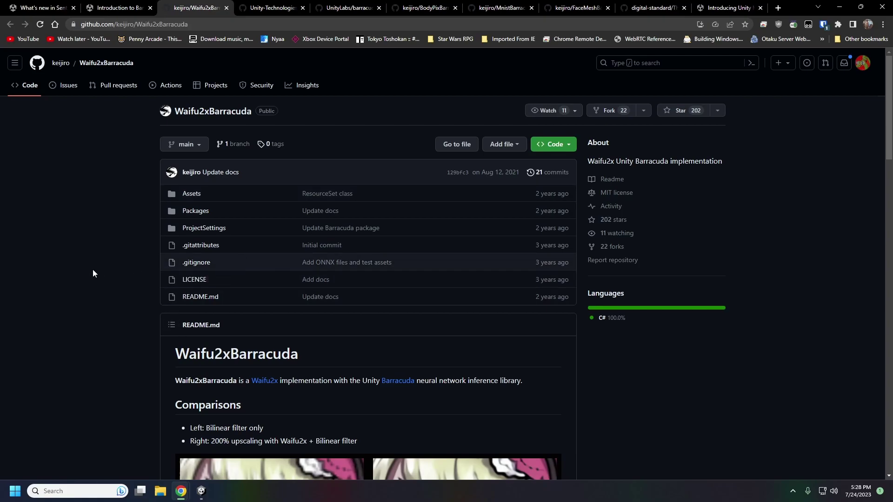
scroll(118, 255, "down", 4)
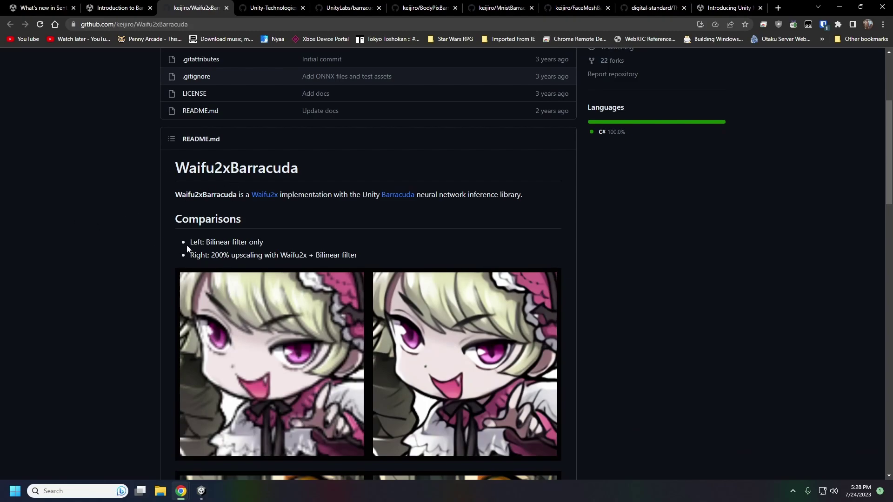
scroll(187, 248, "down", 2)
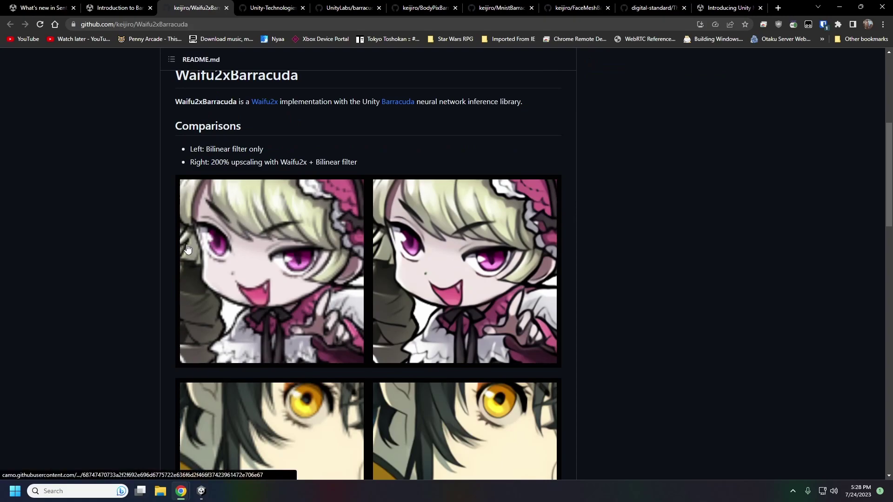
scroll(315, 344, "down", 6)
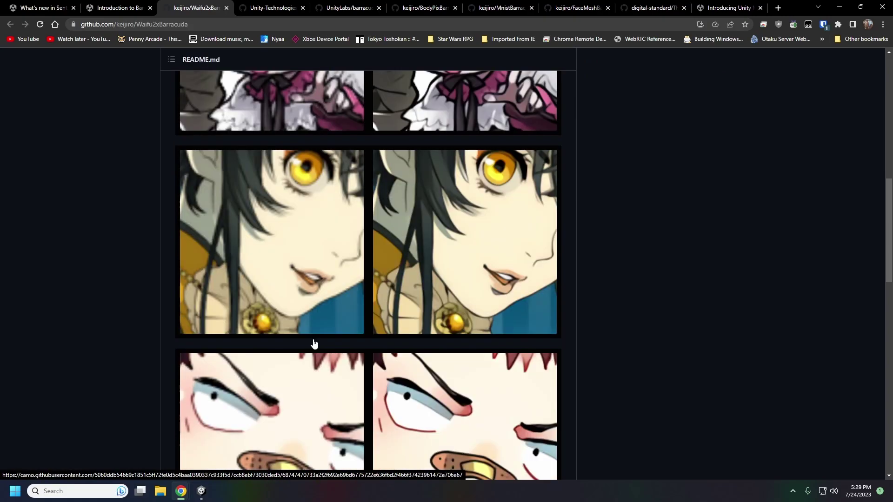
scroll(313, 344, "up", 4)
scroll(260, 335, "up", 3)
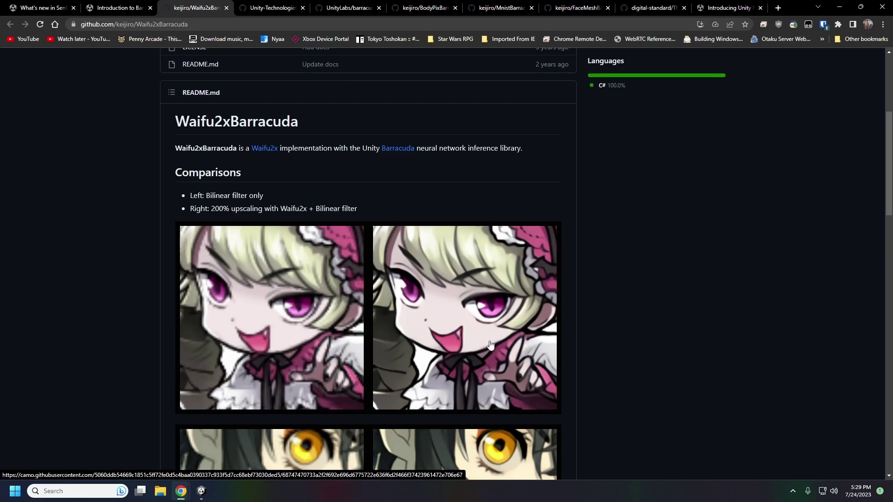
scroll(492, 345, "down", 7)
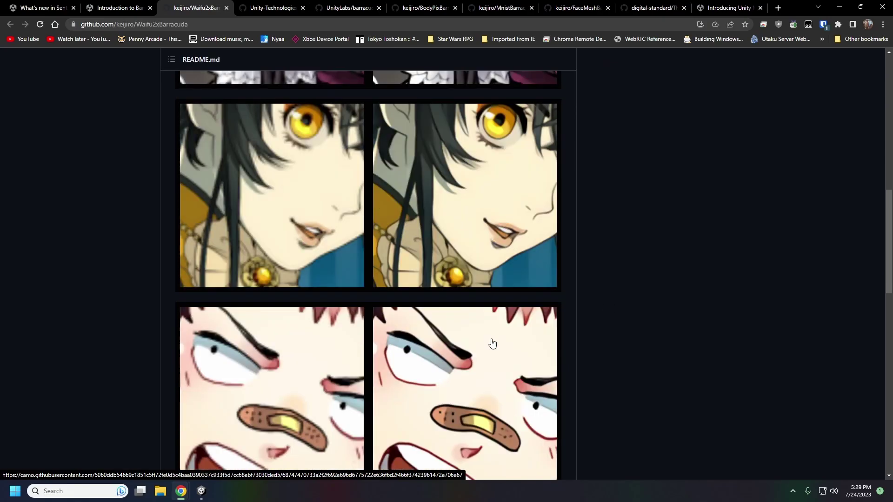
scroll(492, 344, "up", 8)
scroll(280, 219, "up", 4)
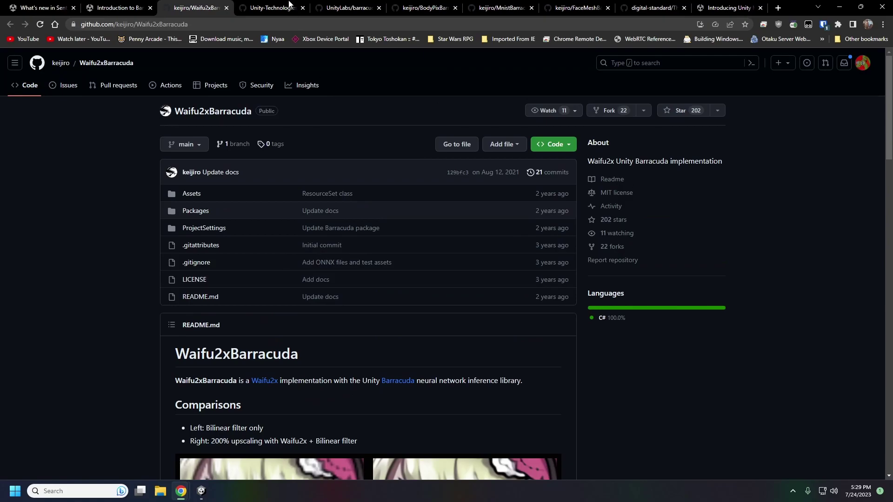
Switch to the barracuda-starter-kit repository and scroll its README down to the Unity requirement
left_click(280, 8)
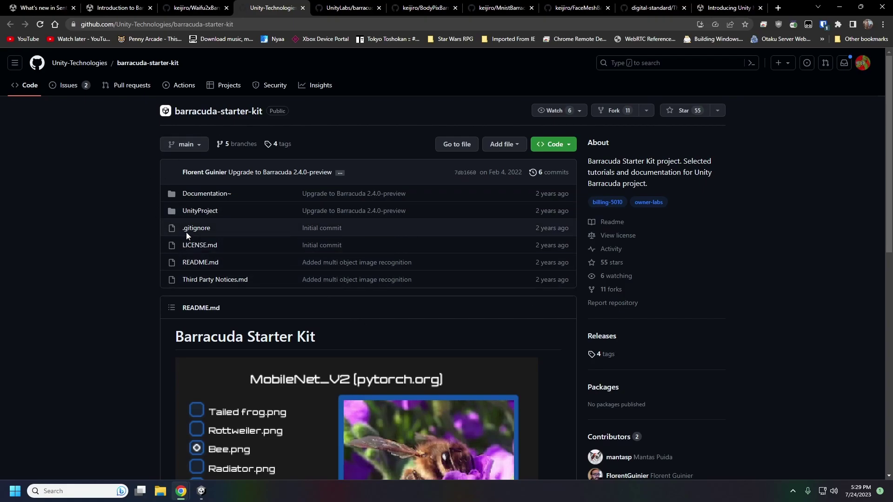
scroll(125, 256, "down", 1)
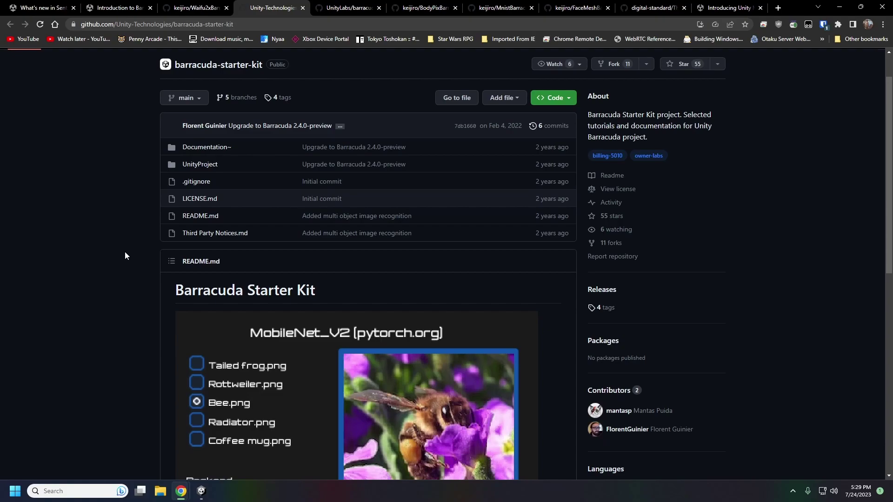
scroll(144, 265, "down", 2)
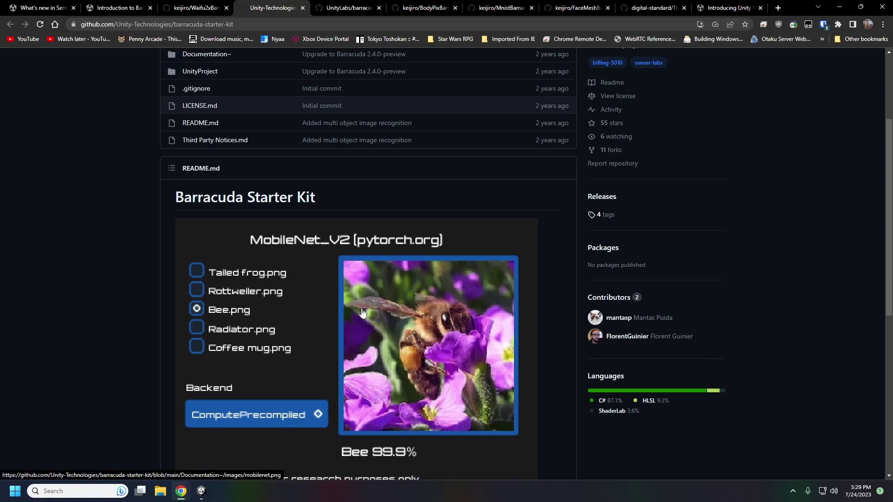
scroll(275, 316, "down", 5)
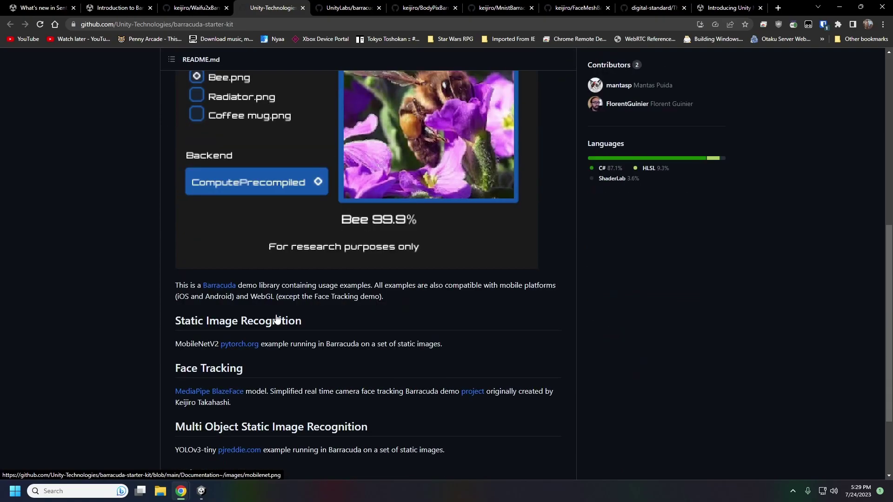
scroll(277, 320, "down", 3)
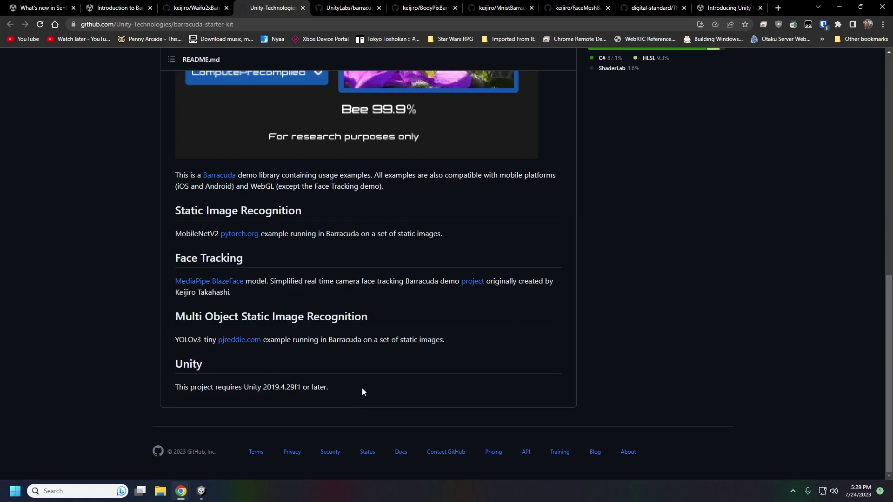
scroll(362, 388, "up", 15)
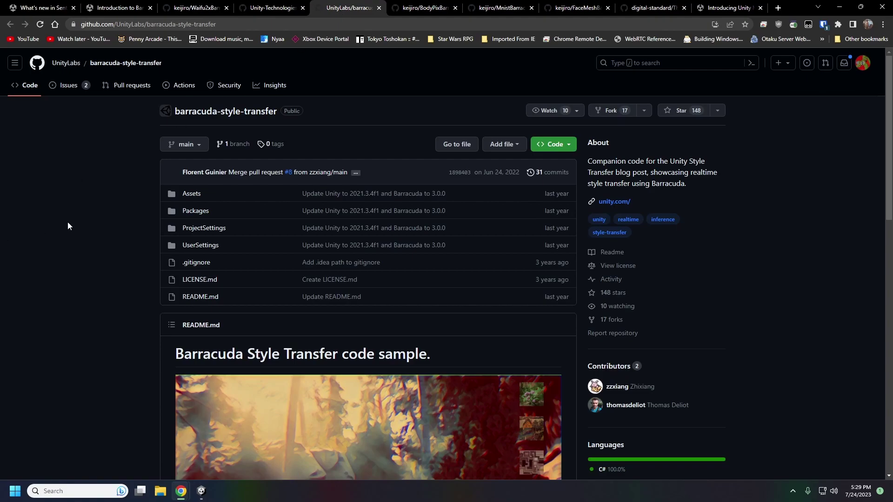
Scroll the barracuda-style-transfer README down to its Instructions section and back up
scroll(93, 217, "down", 4)
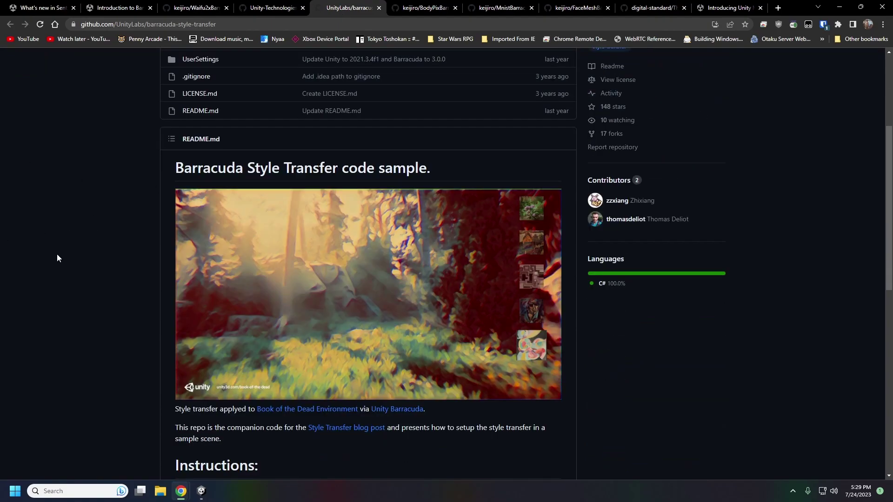
scroll(57, 254, "down", 2)
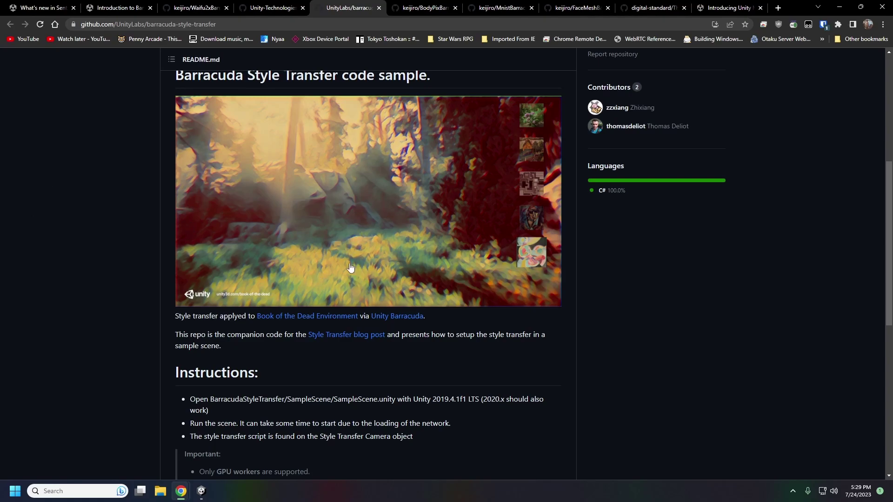
scroll(351, 266, "up", 6)
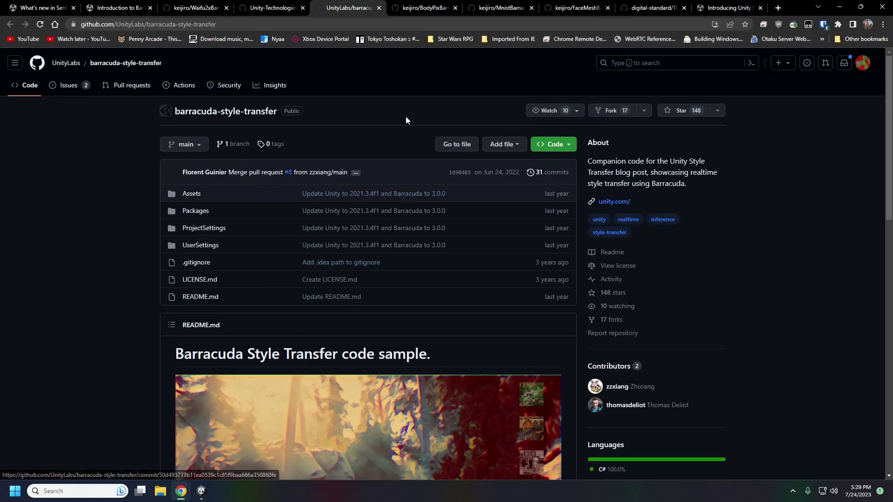
Switch to the keijiro/BodyPixBarracuda repository and play both demo animations in its README
left_click(423, 10)
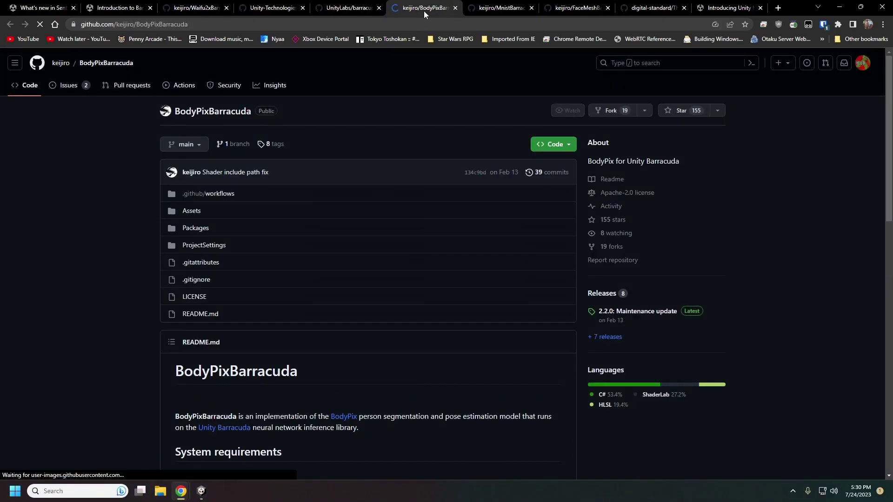
scroll(117, 177, "down", 3)
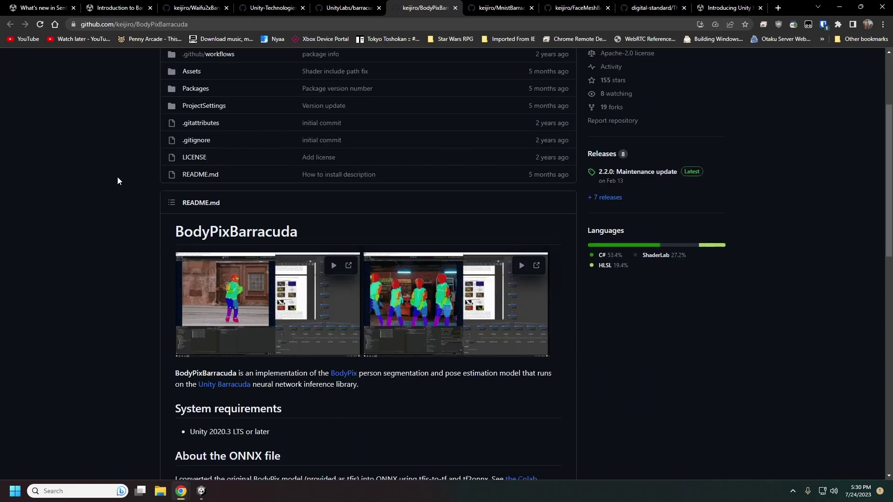
scroll(71, 175, "down", 2)
scroll(79, 176, "up", 3)
scroll(79, 176, "down", 1)
scroll(225, 265, "up", 3)
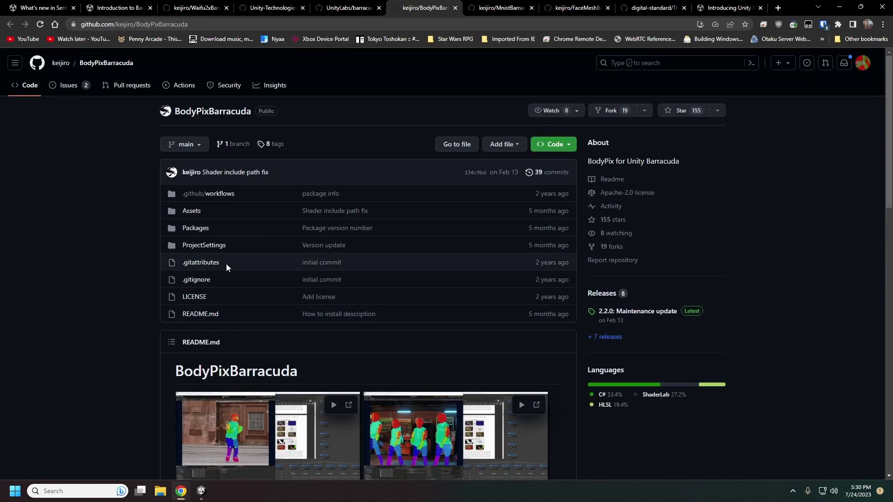
scroll(226, 263, "down", 3)
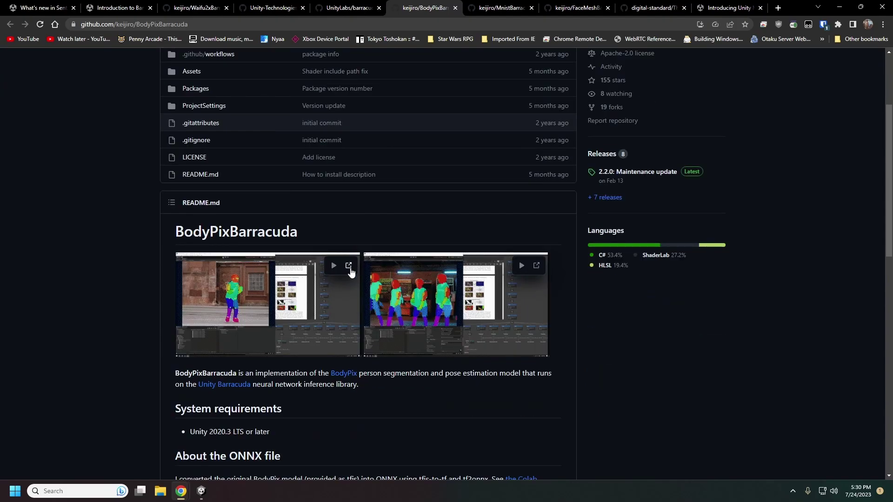
left_click(333, 266)
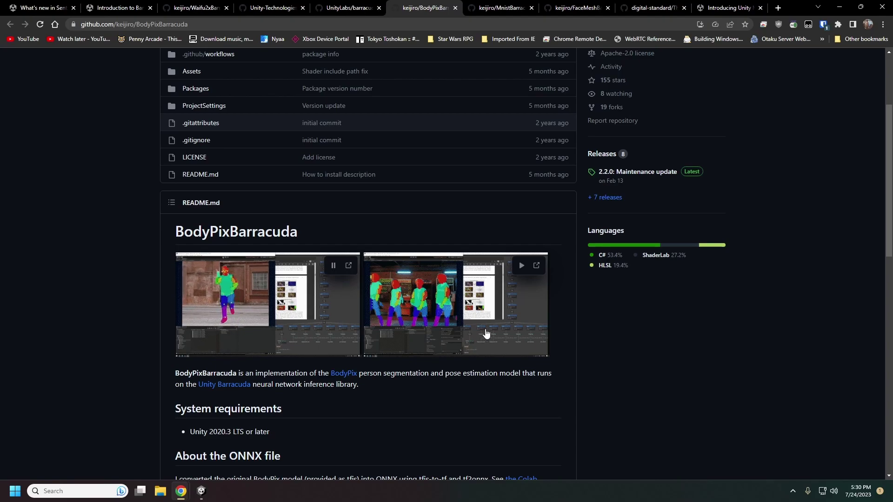
left_click(521, 266)
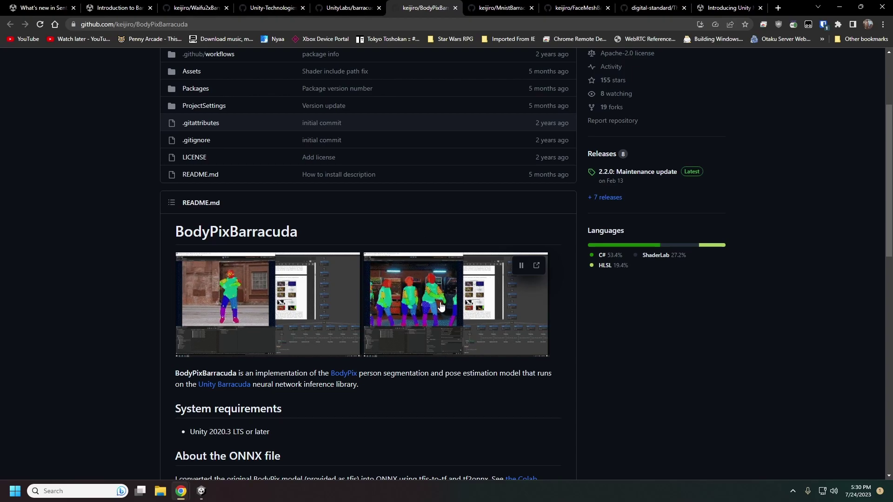
scroll(440, 303, "up", 3)
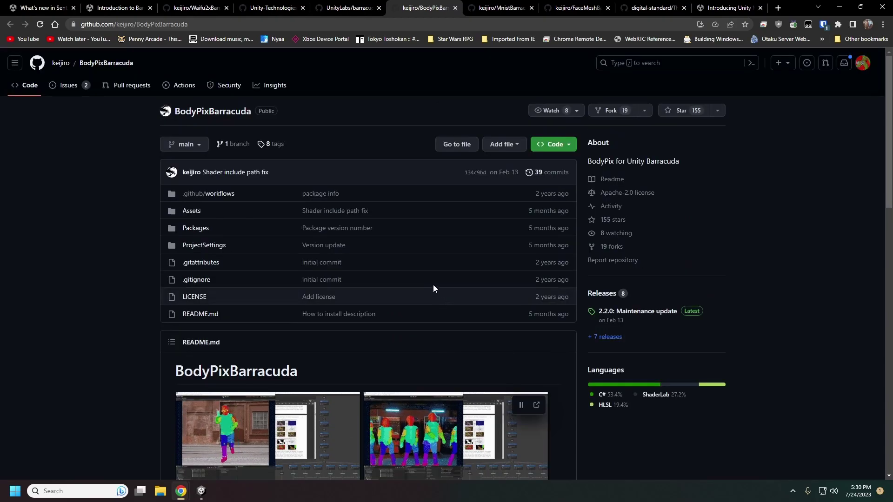
Switch to the MnistBarracuda repository and scroll through its README
left_click(496, 10)
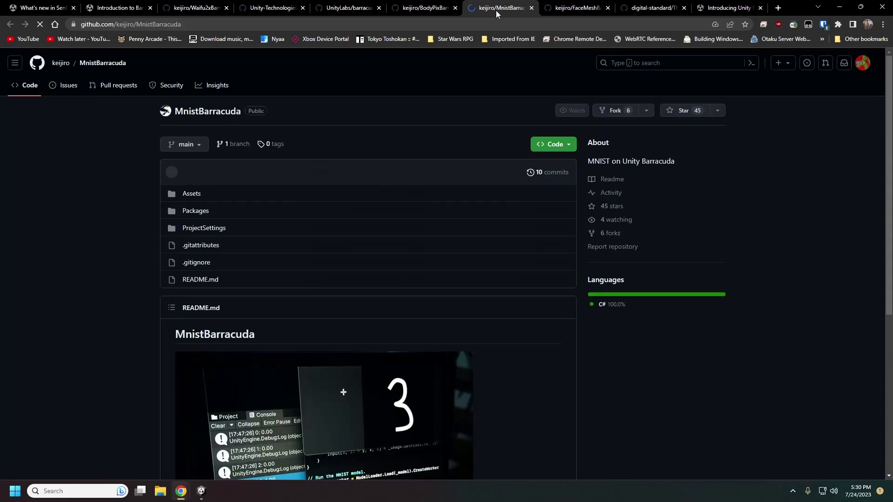
scroll(722, 457, "down", 2)
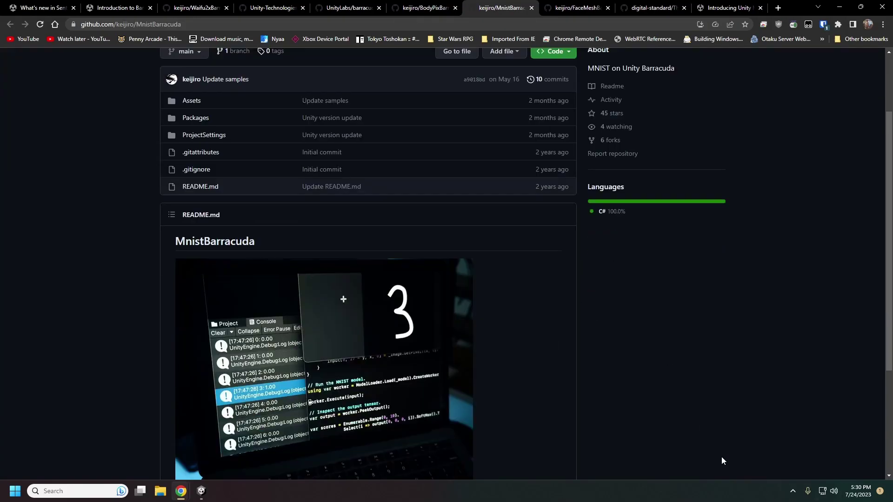
scroll(721, 458, "down", 1)
scroll(722, 444, "up", 3)
scroll(723, 444, "down", 5)
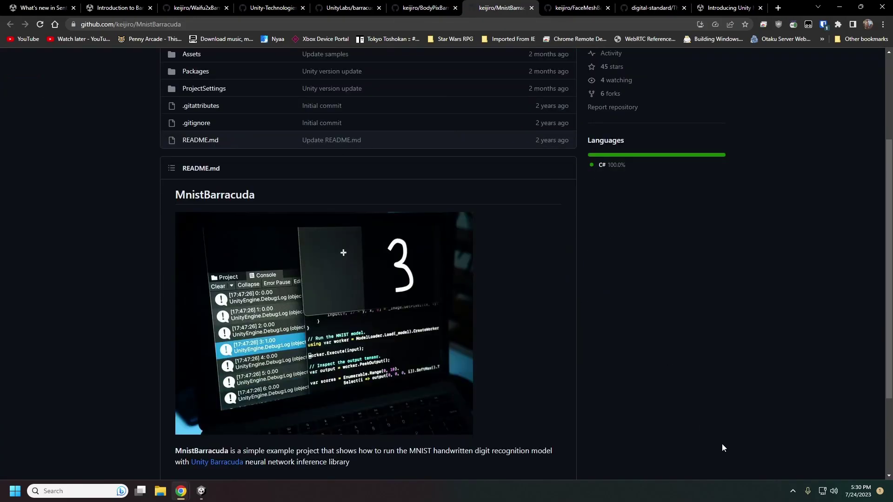
scroll(711, 394, "up", 1)
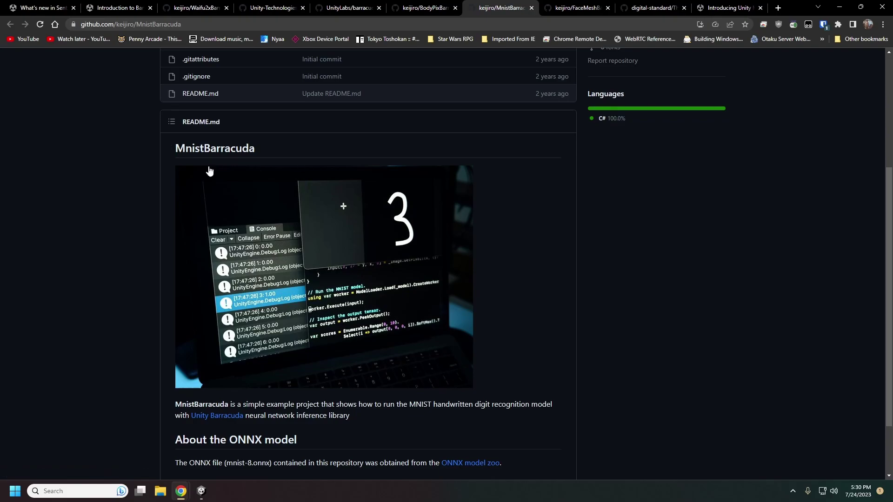
scroll(133, 221, "down", 2)
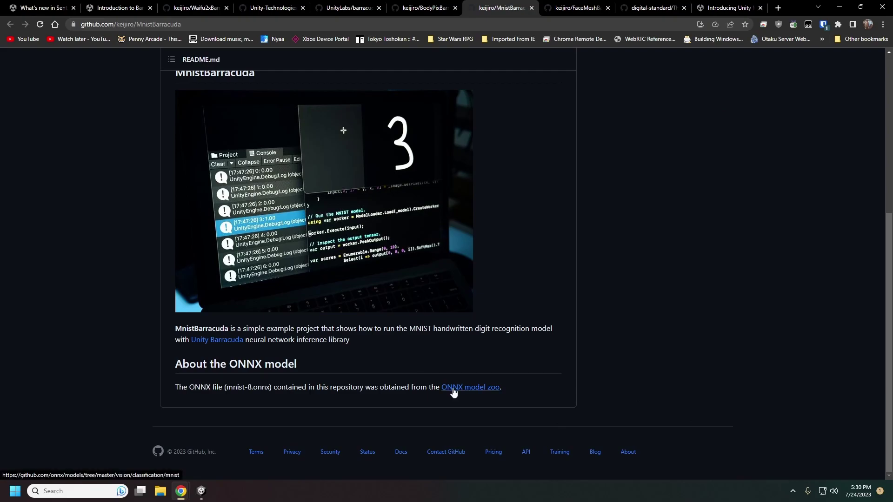
scroll(487, 390, "up", 6)
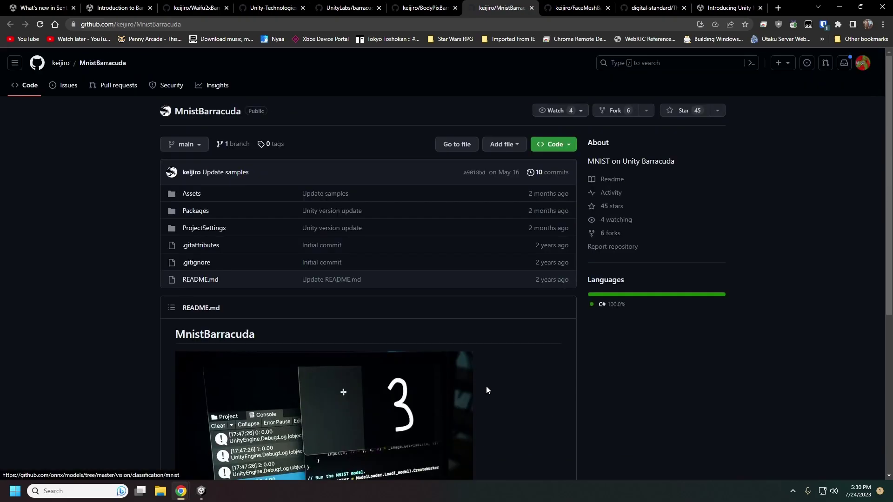
left_click(581, 9)
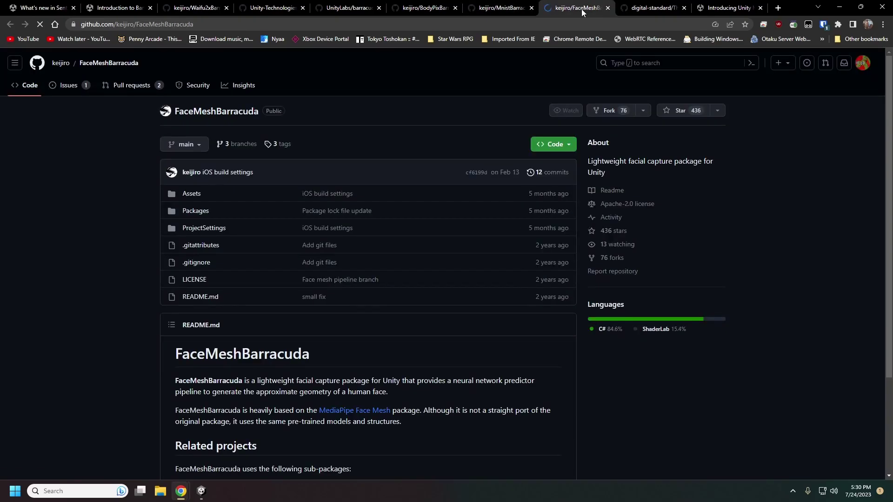
scroll(580, 58, "down", 3)
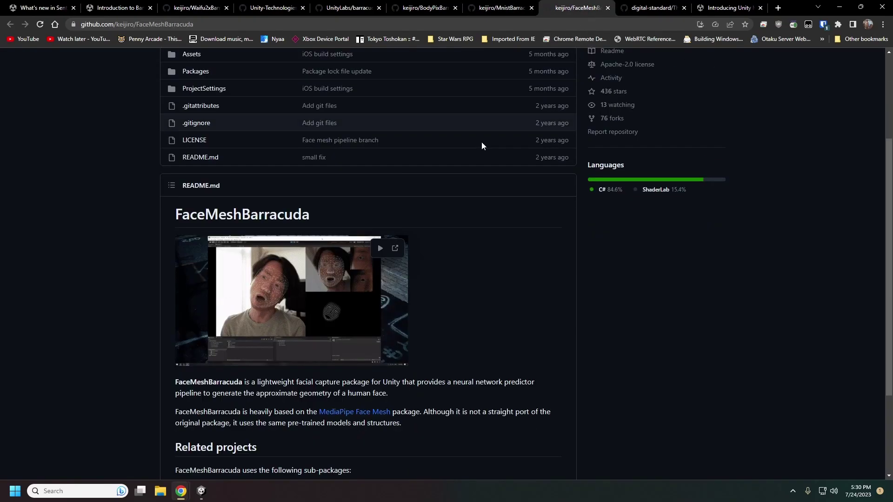
scroll(590, 316, "down", 1)
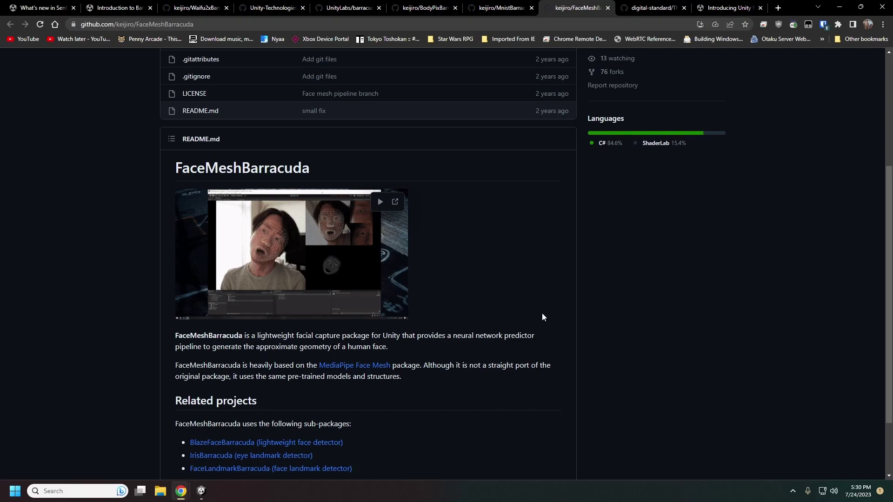
scroll(543, 317, "up", 2)
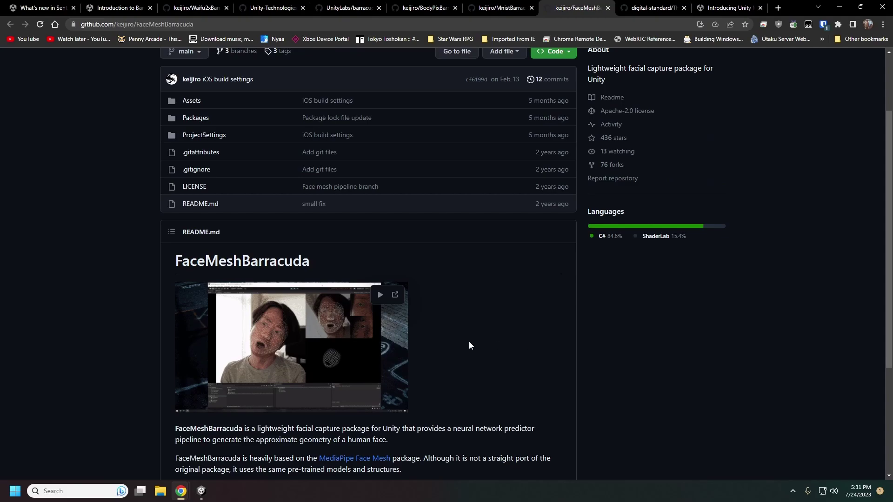
scroll(469, 345, "up", 2)
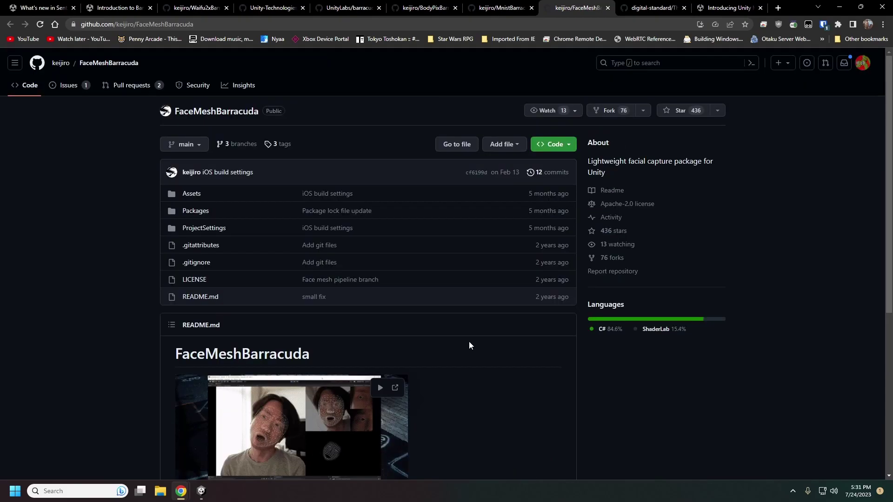
Switch to the ThreeDPoseUnityBarracuda repository and play its first Unity-chan pose-estimation demo video
left_click(648, 8)
scroll(552, 268, "down", 7)
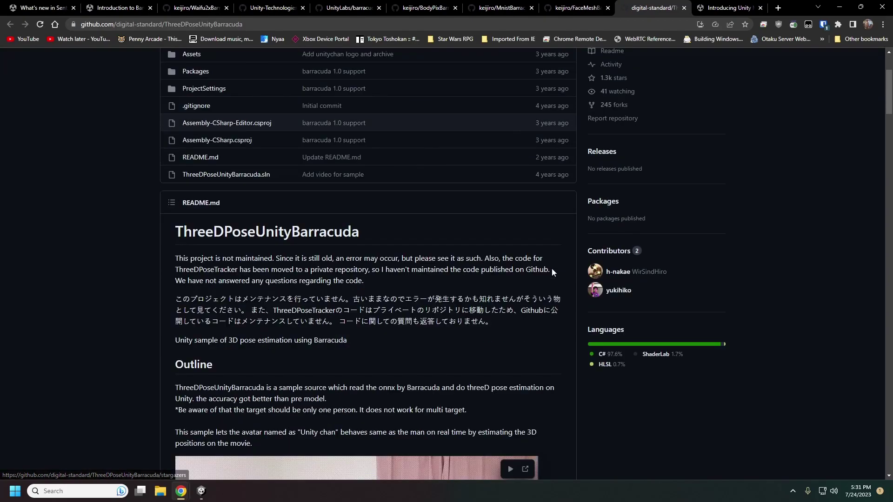
scroll(547, 266, "up", 4)
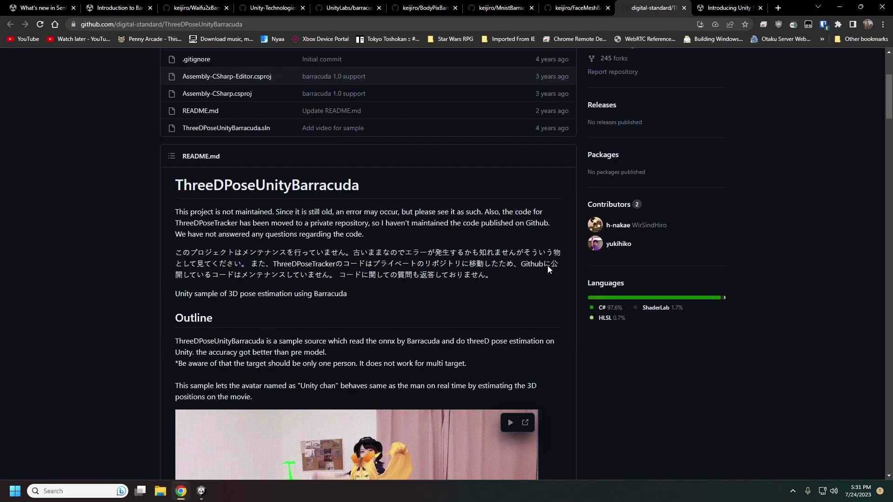
scroll(546, 264, "down", 5)
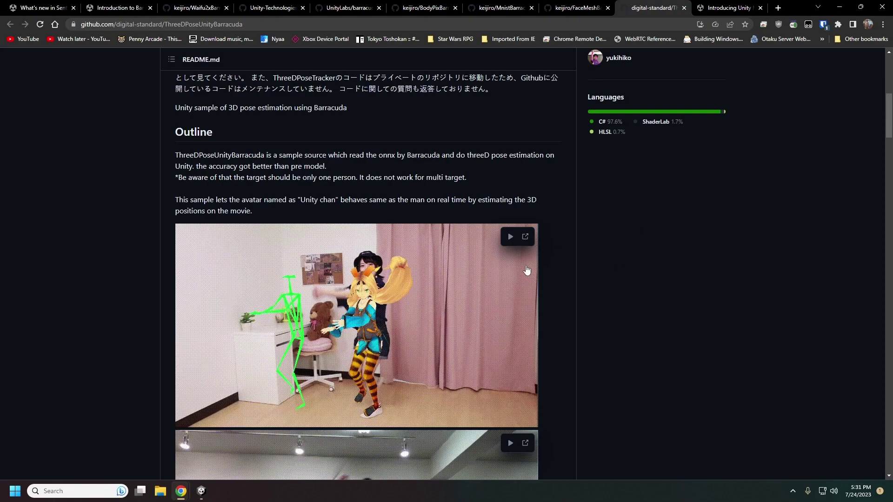
scroll(467, 276, "up", 1)
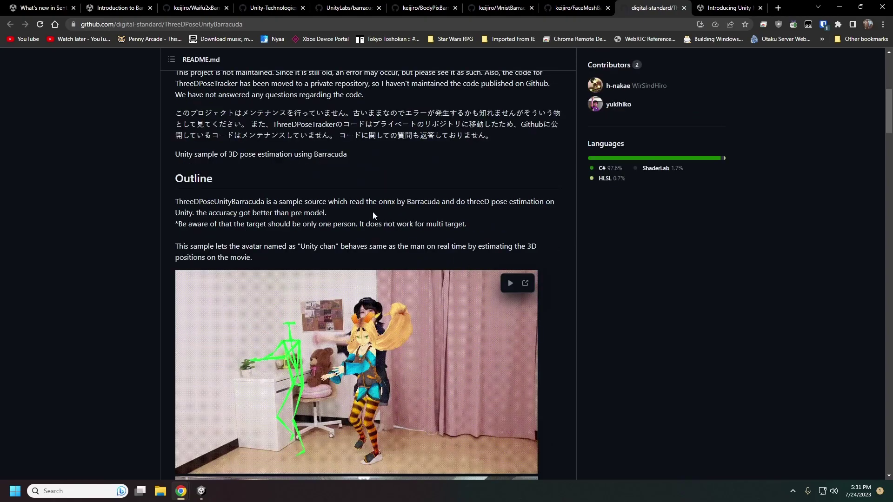
scroll(725, 309, "down", 2)
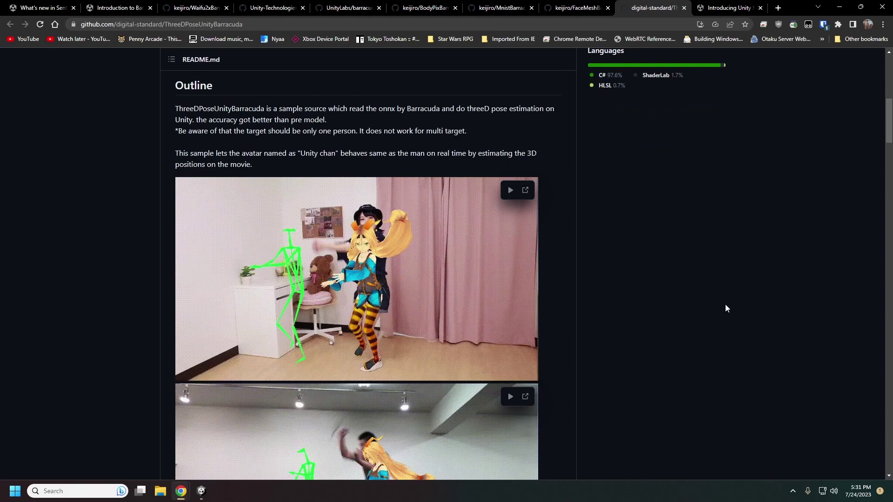
scroll(407, 238, "down", 1)
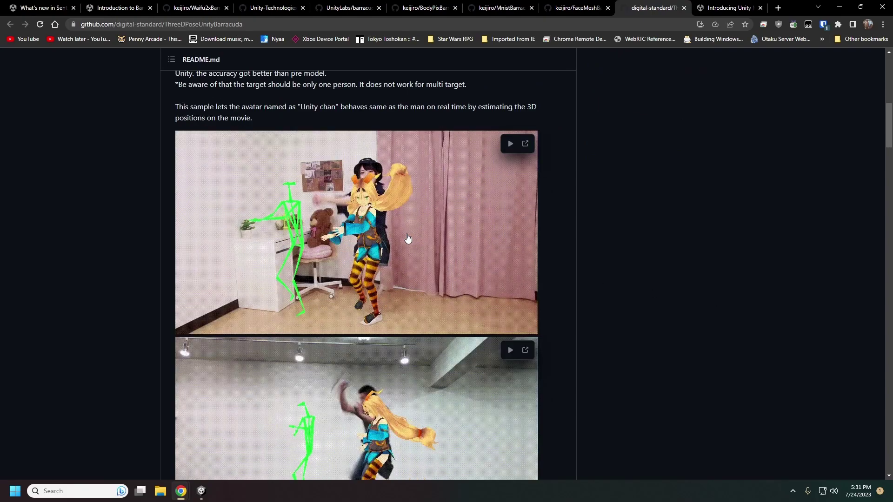
scroll(591, 213, "up", 2)
left_click(508, 238)
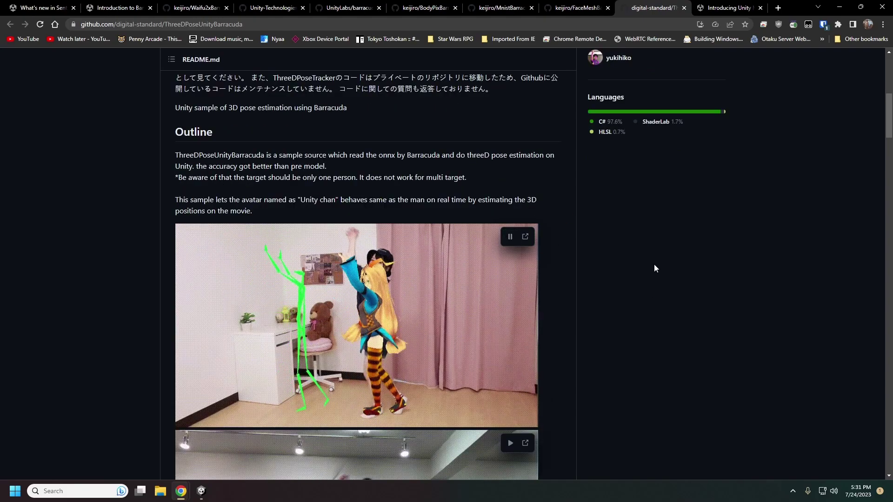
scroll(654, 268, "up", 3)
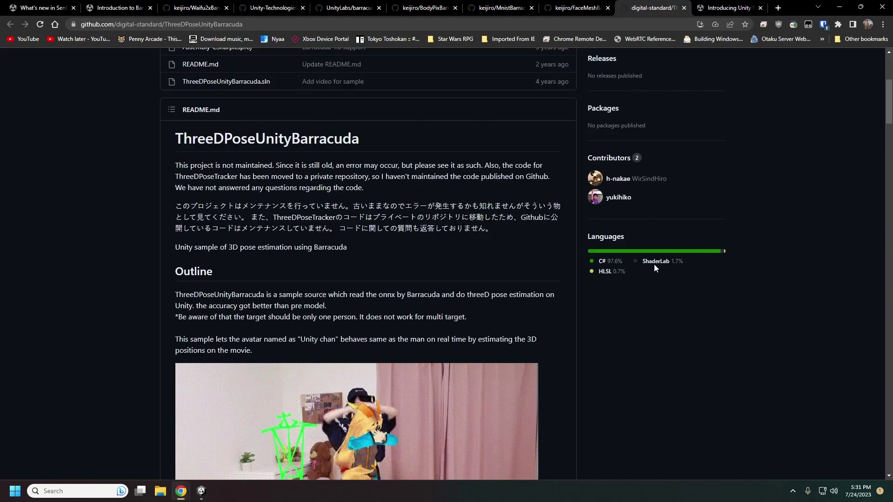
Scroll through the rest of the README, view the Sentis blog tab, then bring up the Unity Editor
scroll(655, 270, "down", 1)
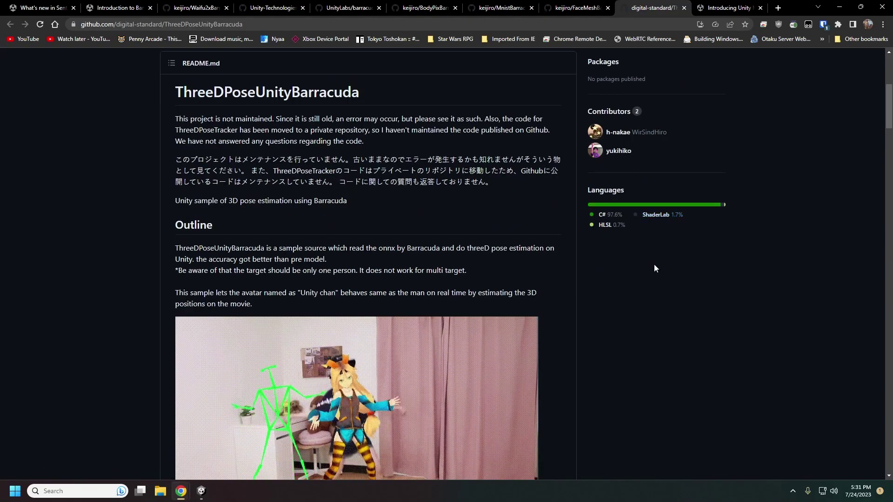
scroll(655, 269, "down", 1)
scroll(654, 264, "down", 4)
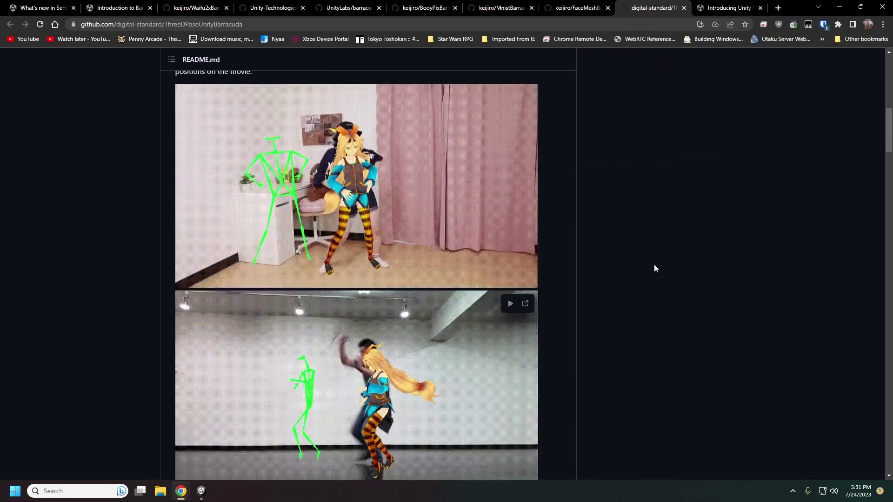
scroll(654, 264, "down", 1)
scroll(654, 264, "down", 2)
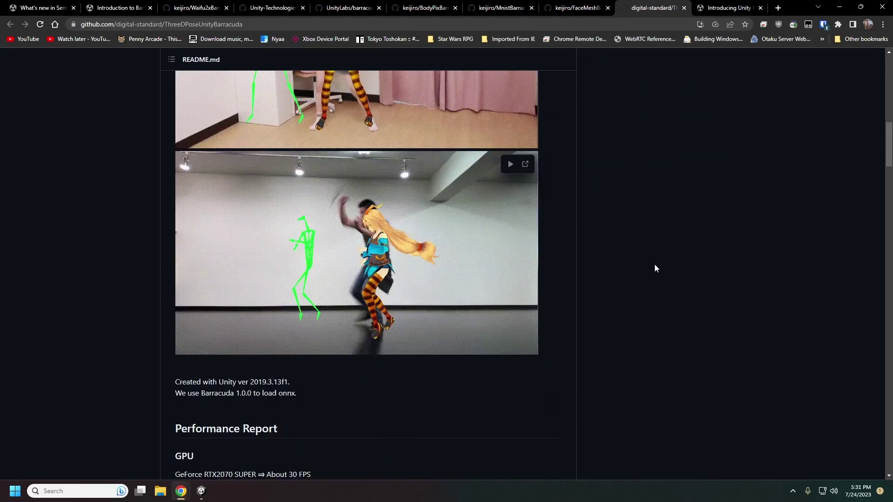
scroll(655, 264, "down", 2)
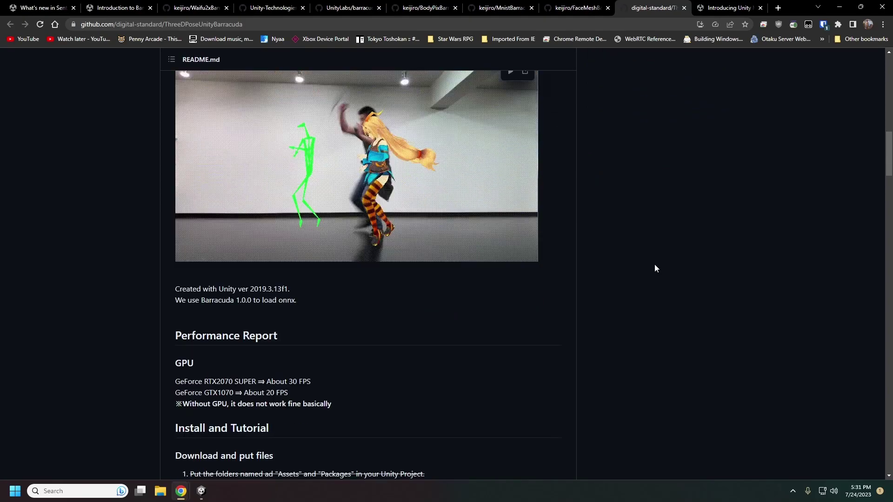
scroll(655, 264, "down", 4)
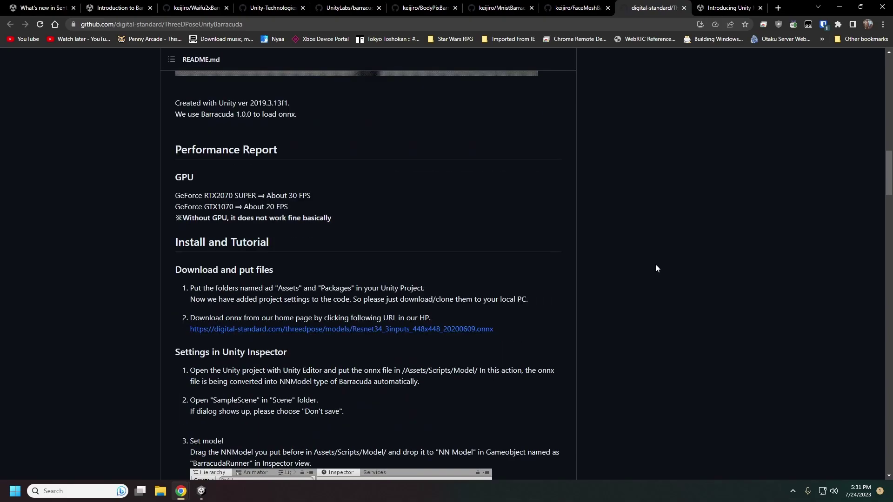
scroll(657, 266, "down", 7)
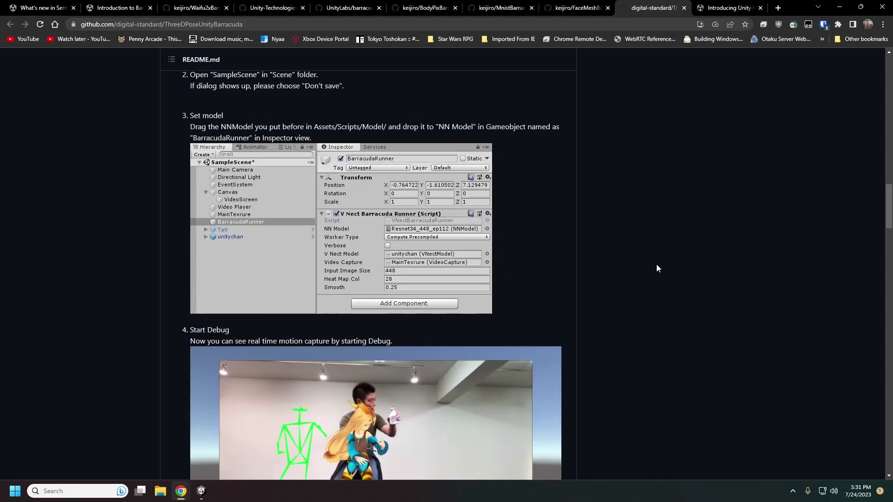
scroll(656, 269, "down", 8)
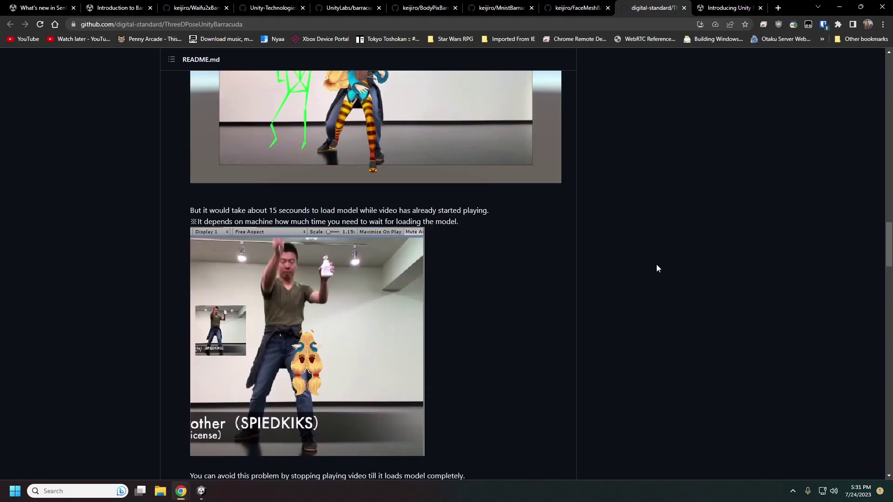
scroll(657, 268, "down", 7)
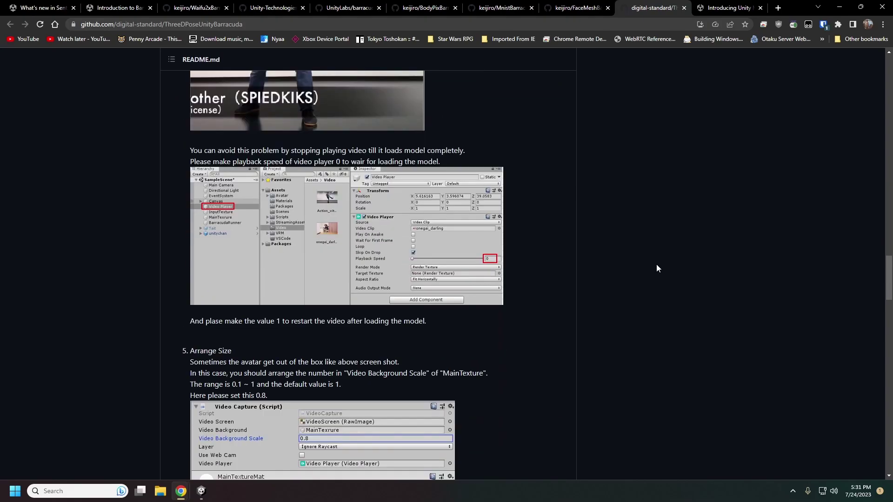
scroll(657, 269, "down", 8)
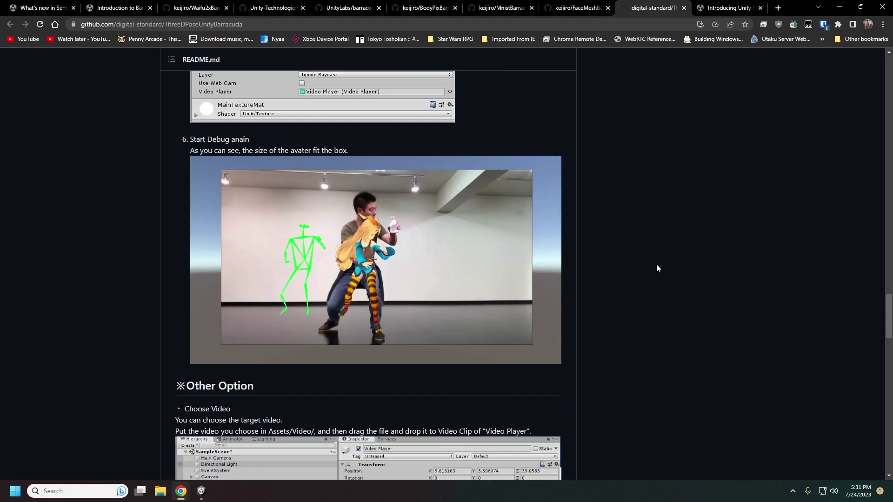
scroll(657, 268, "down", 6)
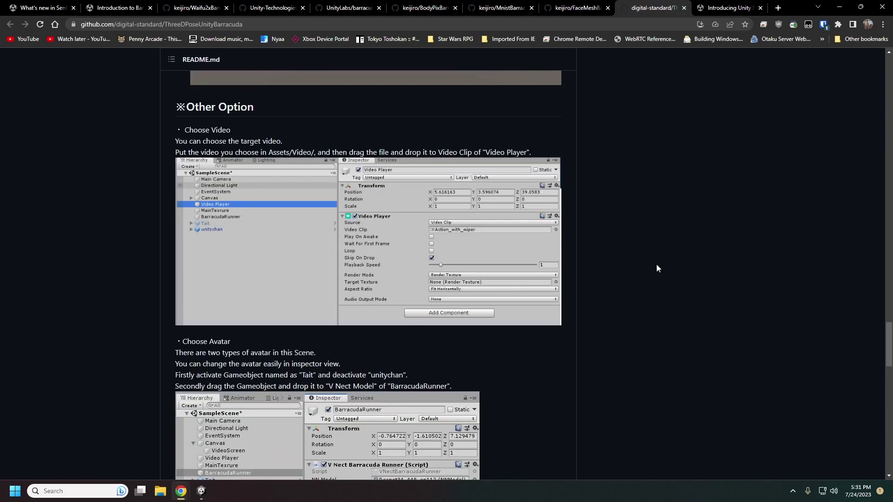
scroll(657, 268, "down", 4)
scroll(657, 268, "down", 7)
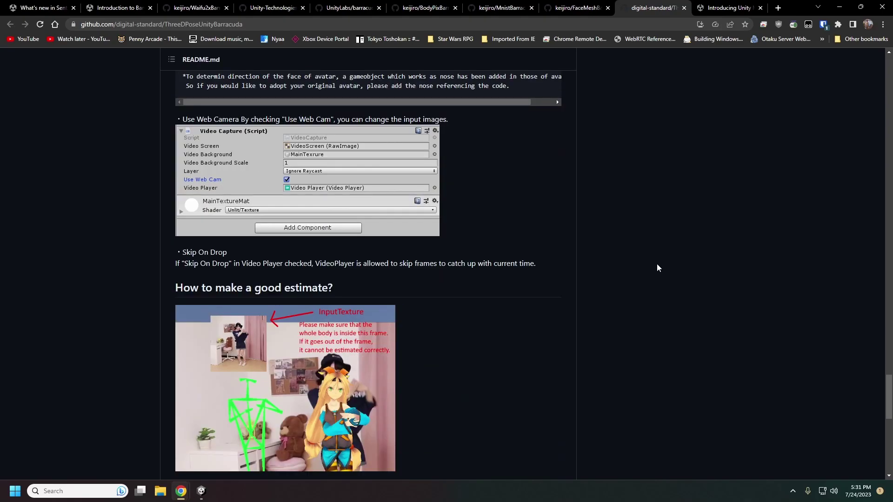
scroll(657, 267, "down", 3)
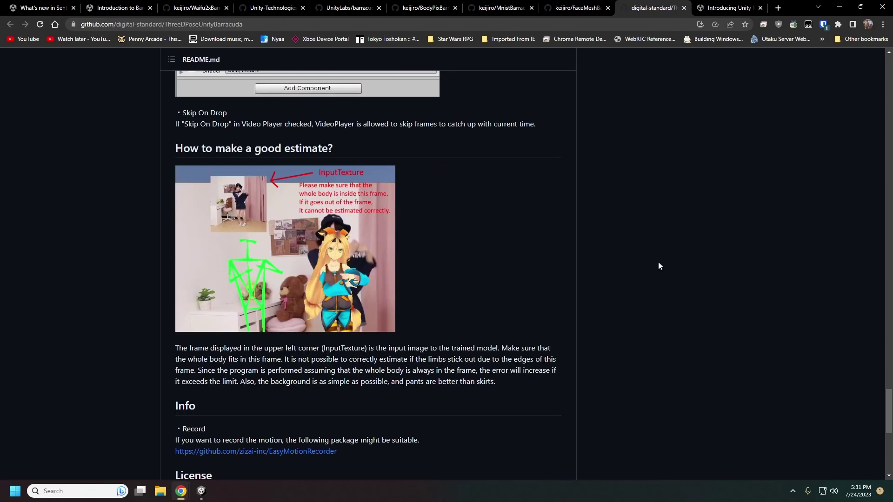
scroll(659, 266, "up", 18)
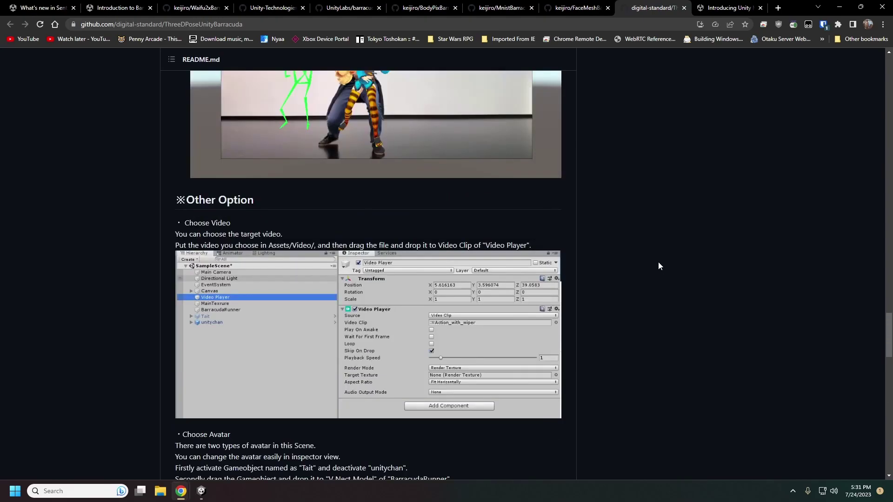
scroll(657, 266, "up", 20)
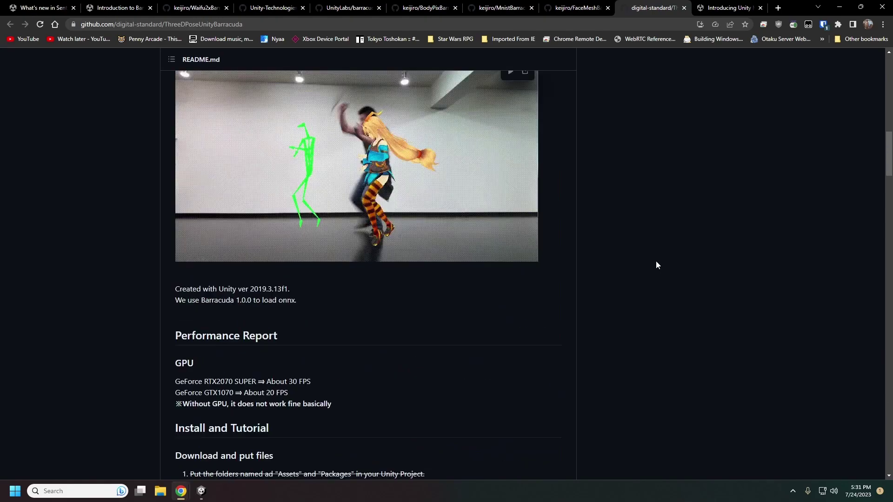
scroll(655, 261, "up", 4)
scroll(655, 259, "down", 5)
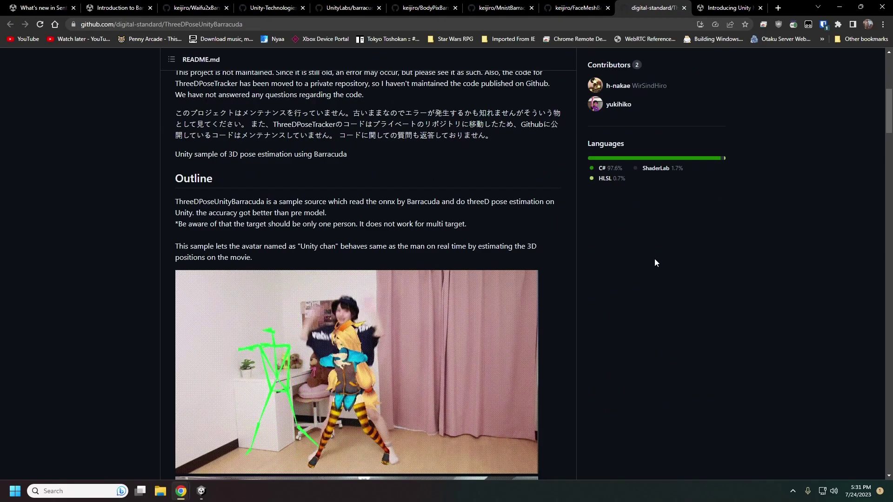
scroll(655, 259, "down", 2)
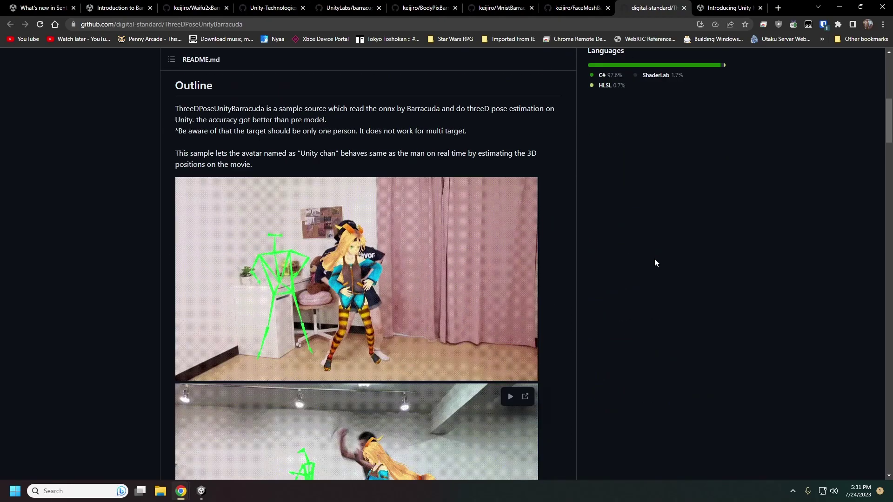
left_click(710, 9)
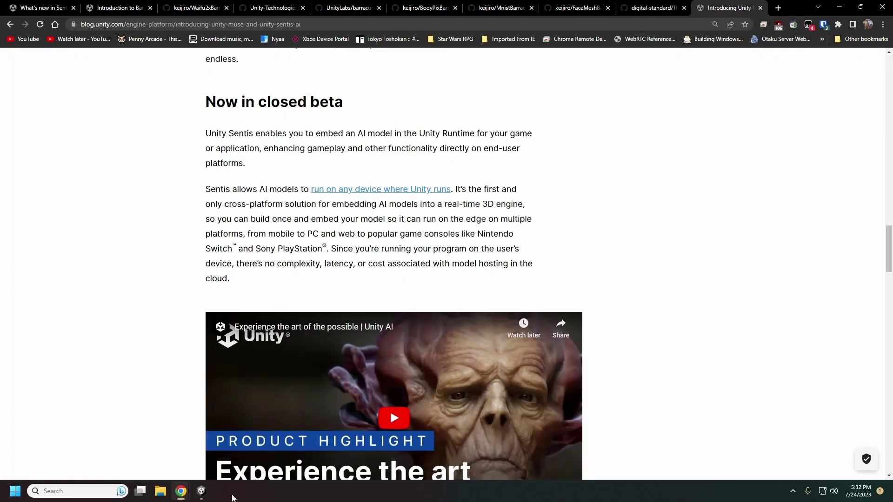
left_click(205, 495)
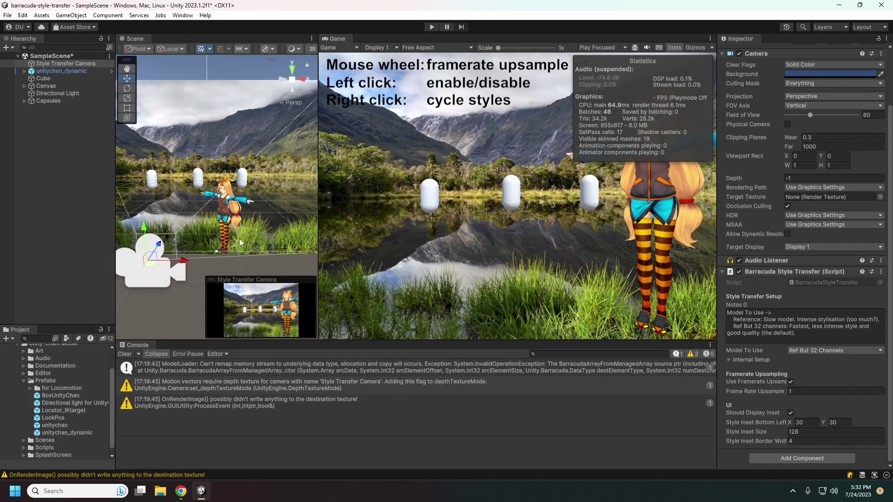
Turn off the Stats overlay in the Game view
left_click(673, 47)
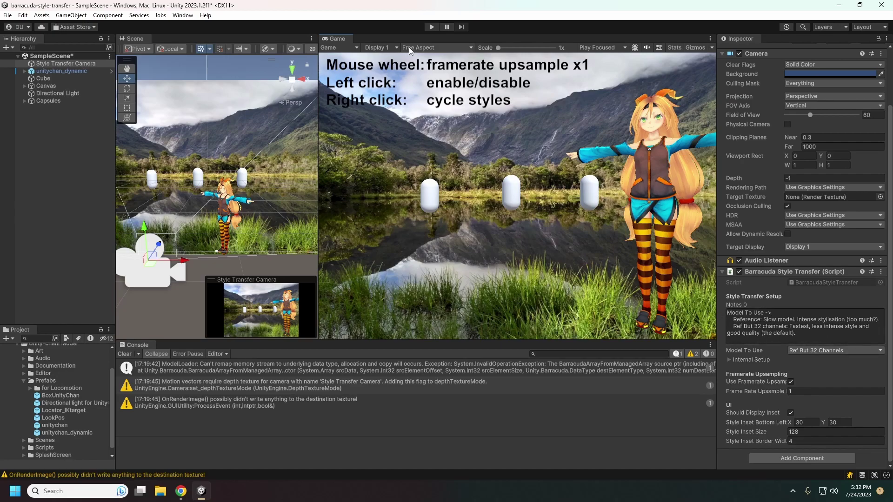
Enter Play mode, then reorient the Scene view and select the Cube backdrop behind Unity-chan
left_click(429, 27)
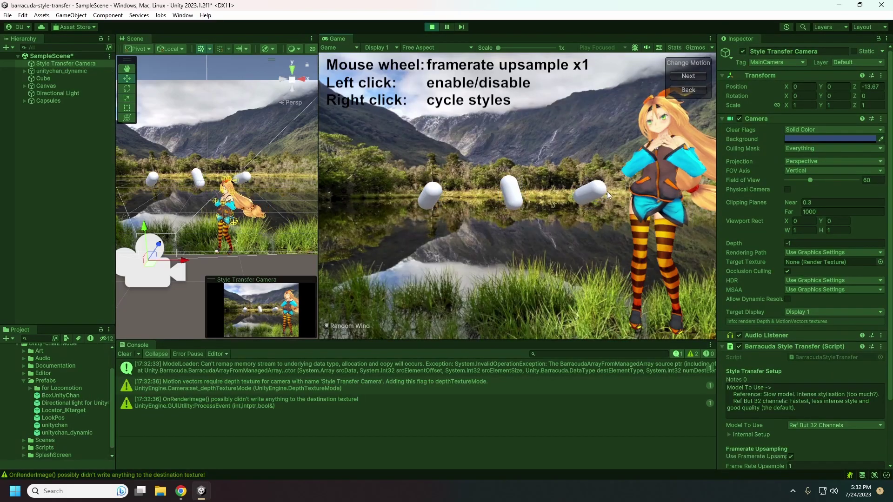
left_click(219, 154)
right_click_drag(231, 156, 211, 167)
middle_click_drag(211, 168, 219, 245)
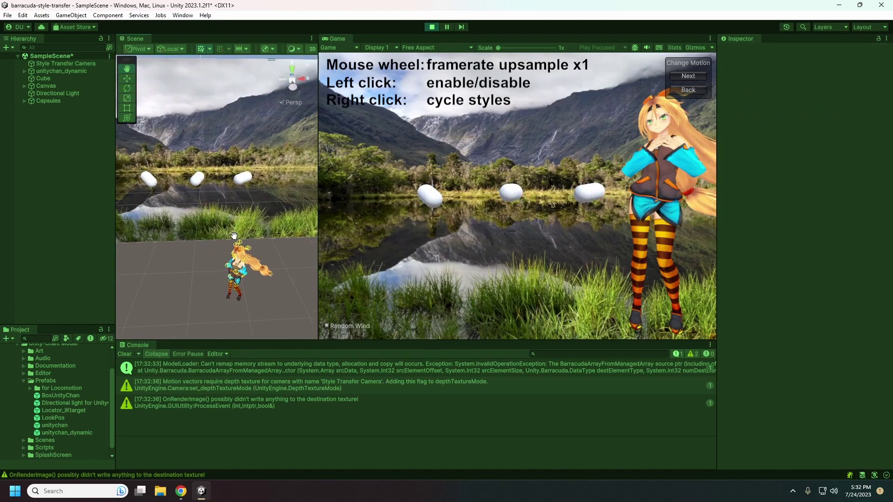
left_click(214, 108)
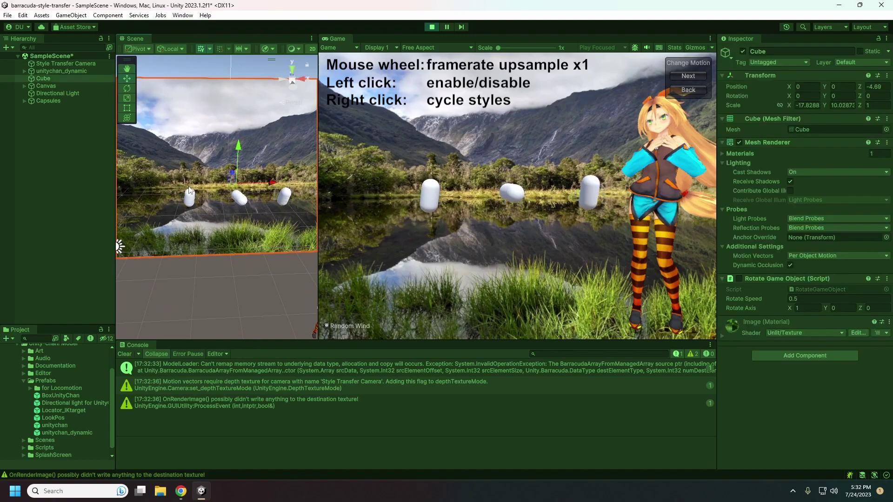
middle_click_drag(263, 205, 213, 231)
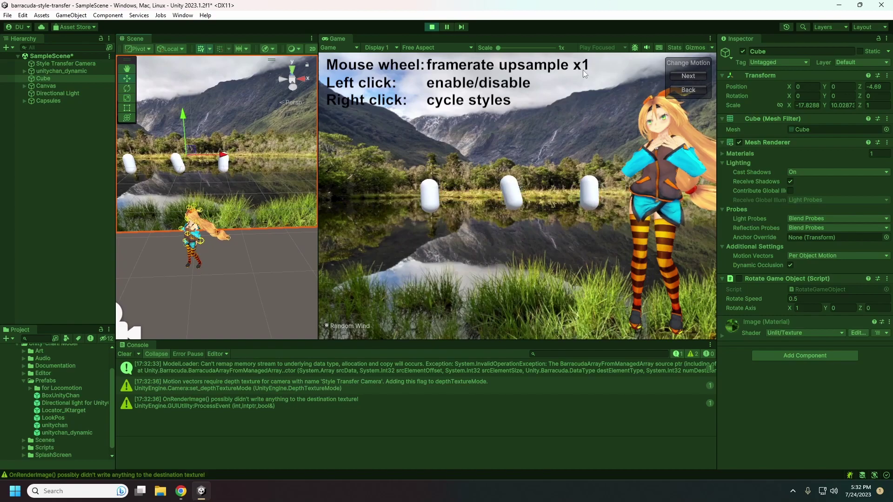
Enable style transfer so the running game renders as a red, yellow and blue painting
left_click(572, 120)
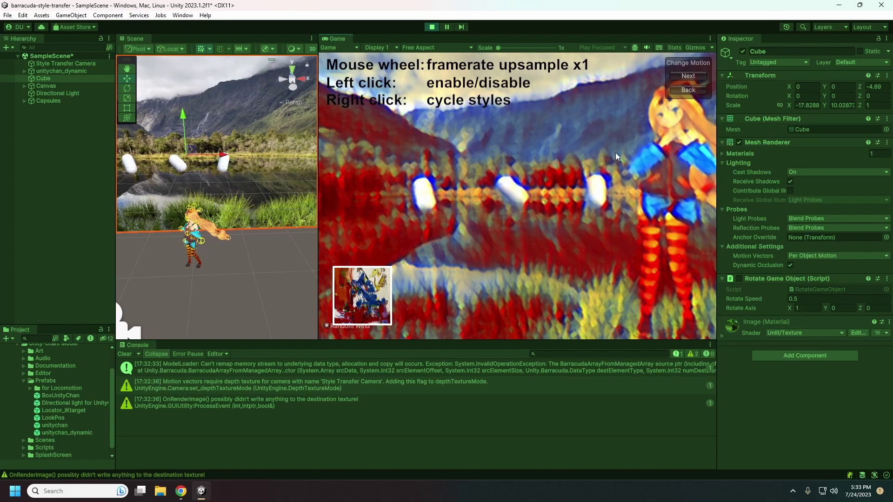
left_click(710, 39)
Maximize the Game view and cycle through teal, yellow-orange, halftone, pink, black-and-white and colourful styles
left_click(736, 72)
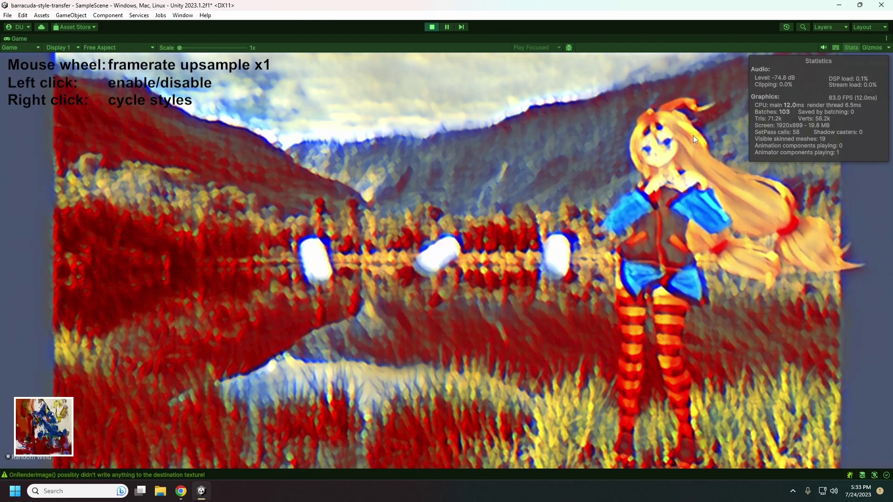
right_click(695, 132)
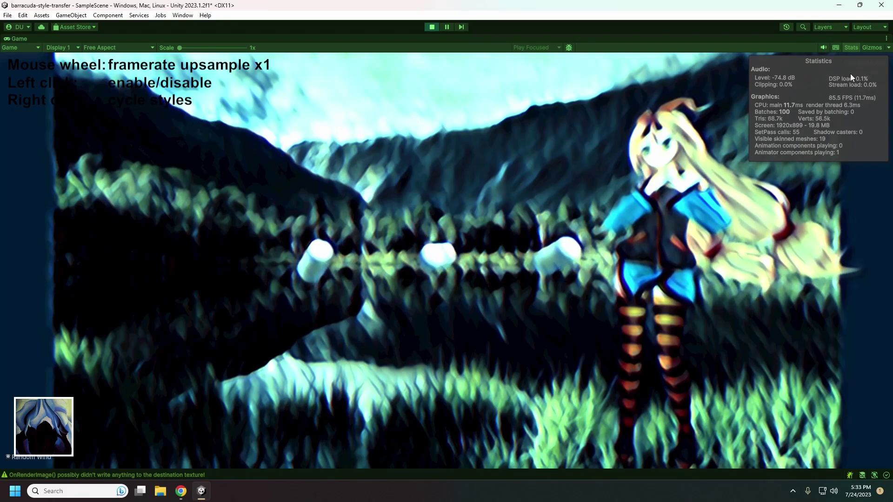
right_click(865, 76)
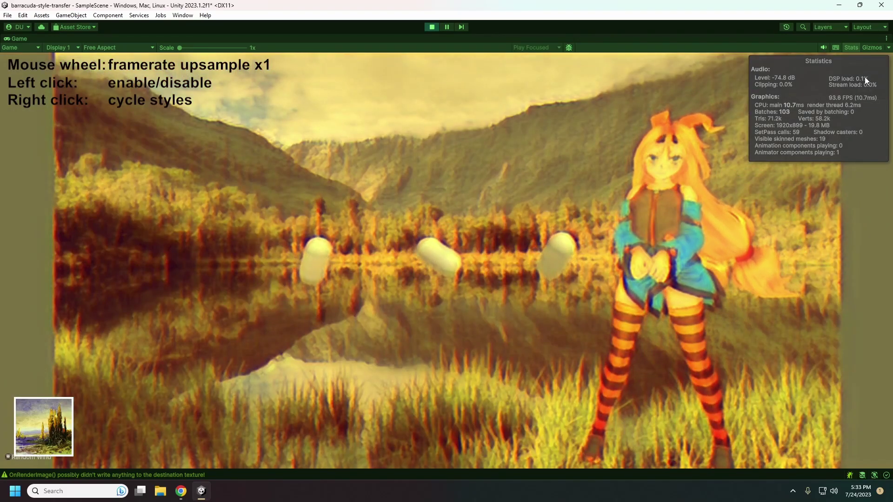
right_click(864, 77)
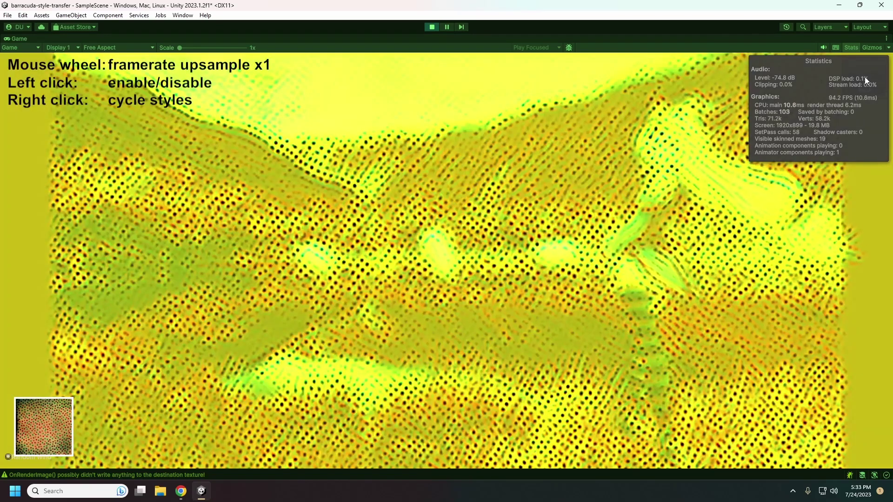
right_click(864, 77)
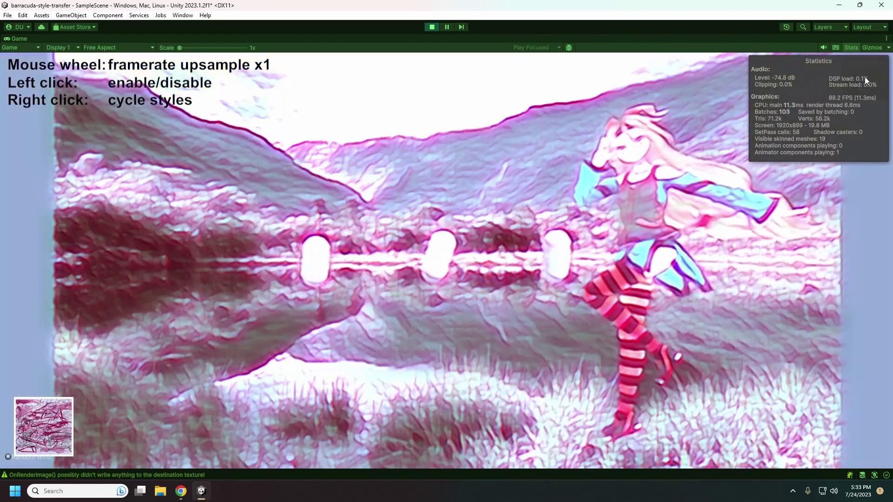
right_click(864, 77)
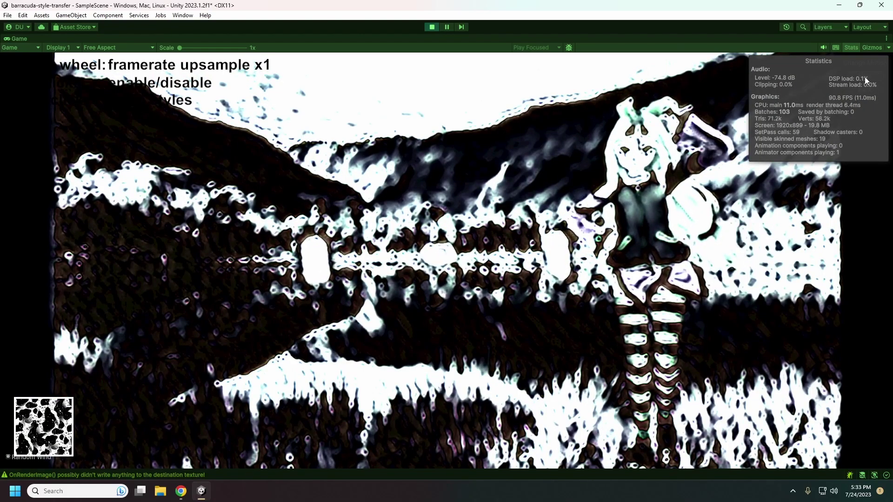
right_click(864, 77)
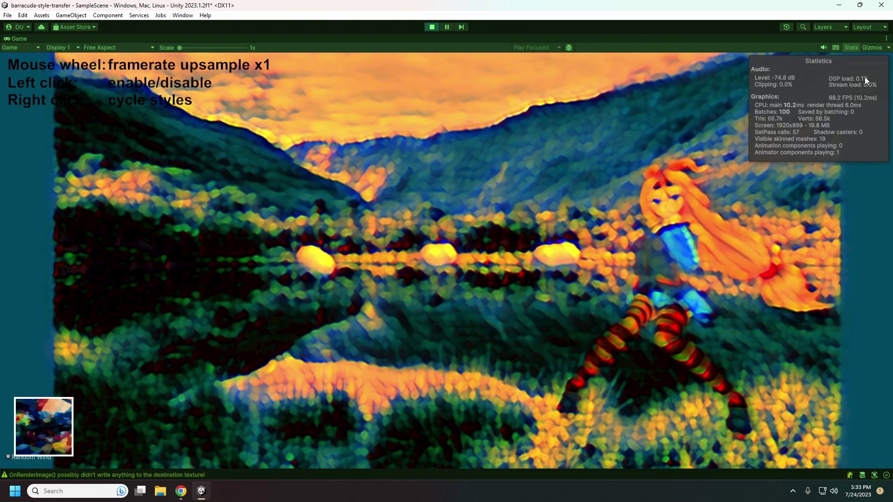
Keep cycling through pastel, sketch, Picasso-like, marbled and landscape styles, ending on orange-and-green mosaic
right_click(864, 77)
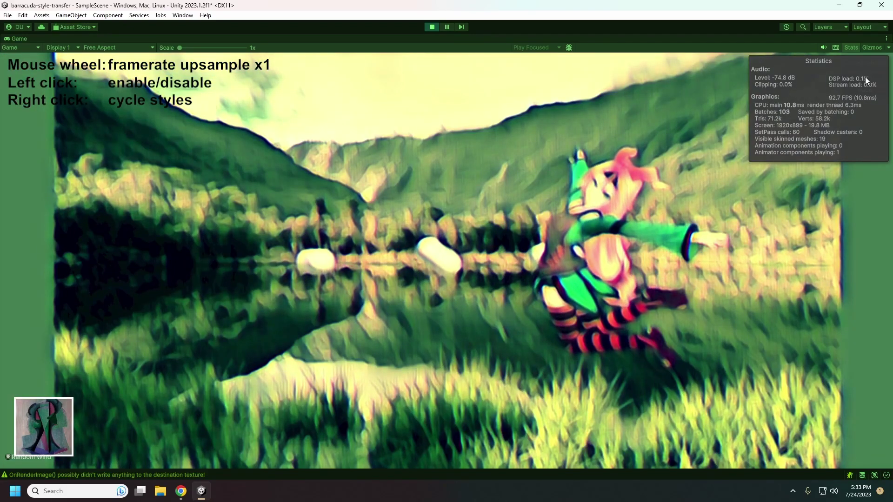
right_click(865, 77)
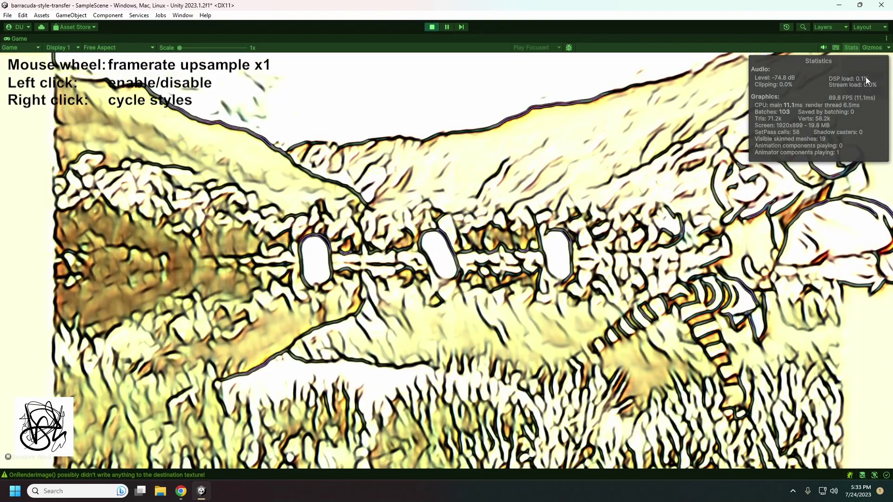
right_click(866, 76)
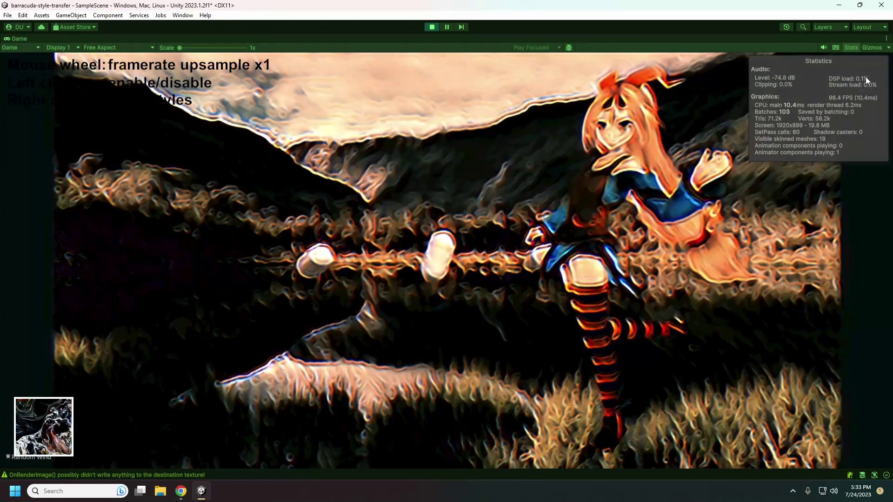
right_click(866, 77)
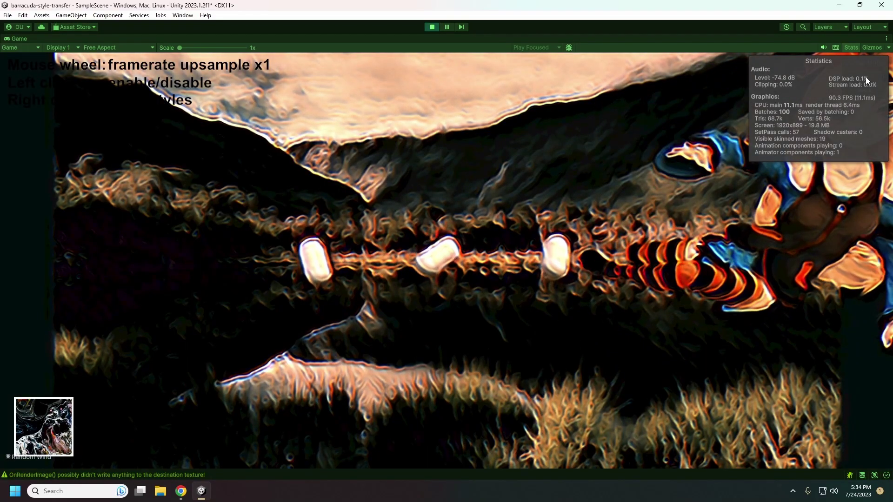
right_click(866, 77)
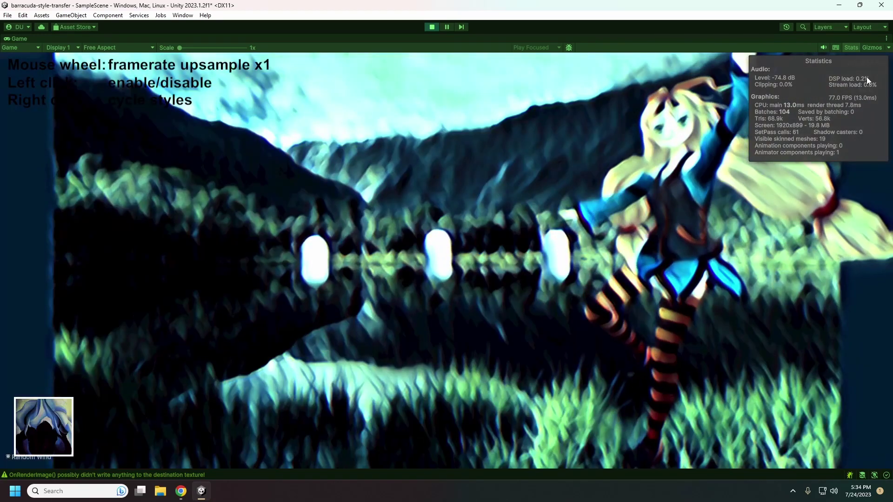
right_click(867, 76)
right_click(866, 76)
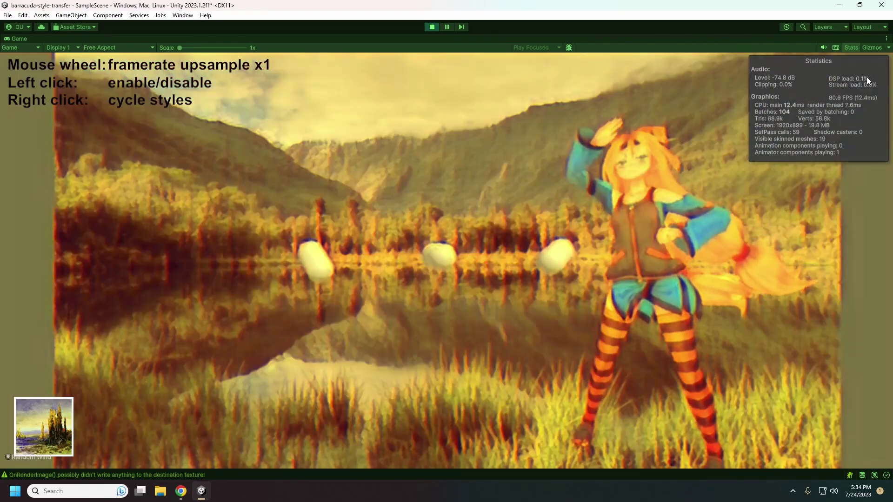
right_click(867, 76)
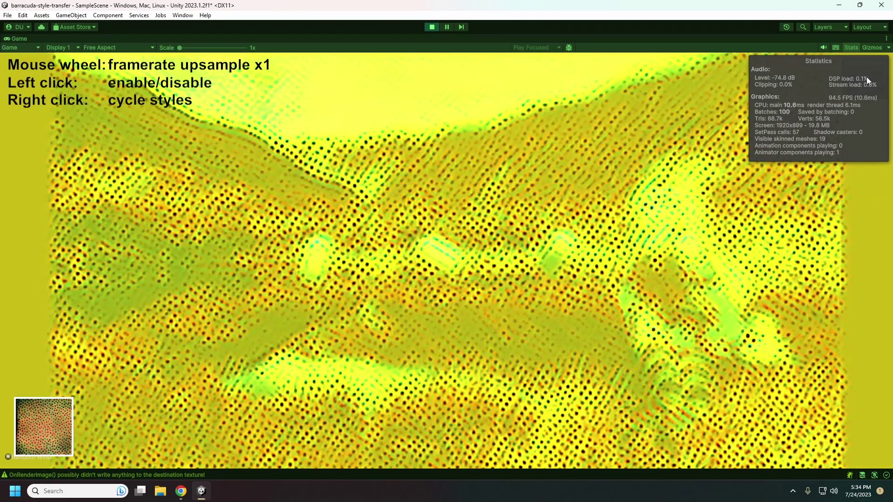
right_click(866, 77)
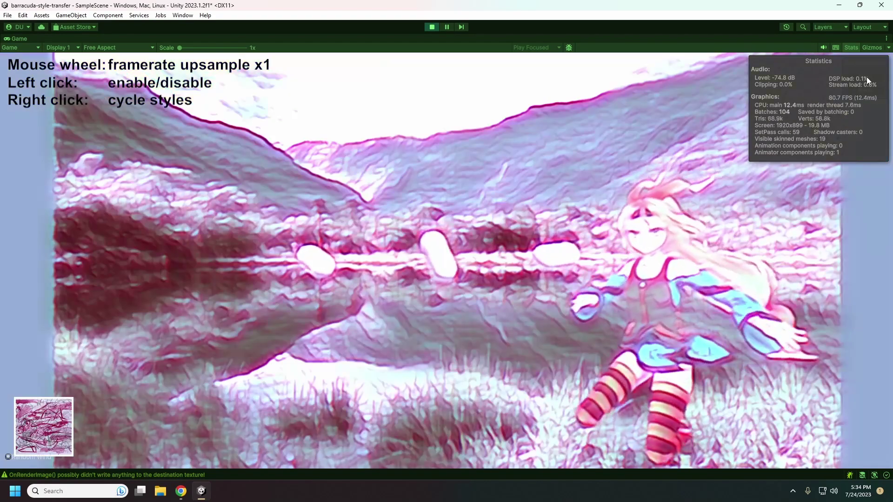
right_click(867, 77)
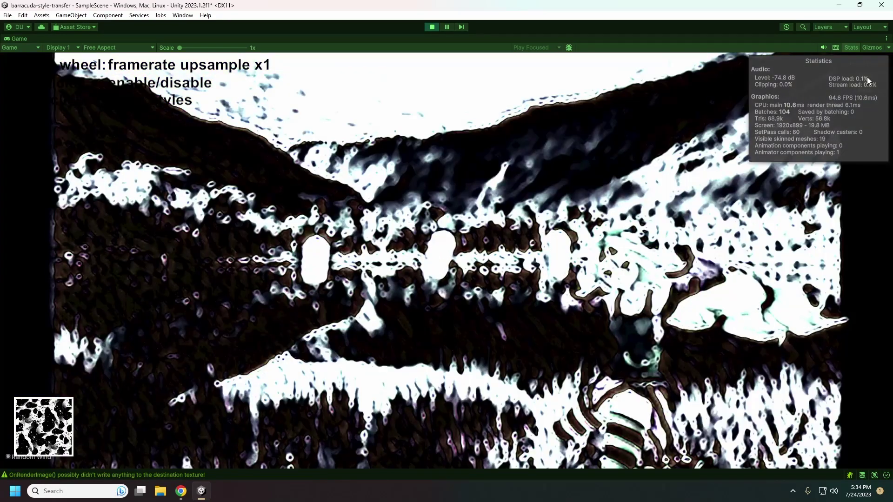
right_click(867, 77)
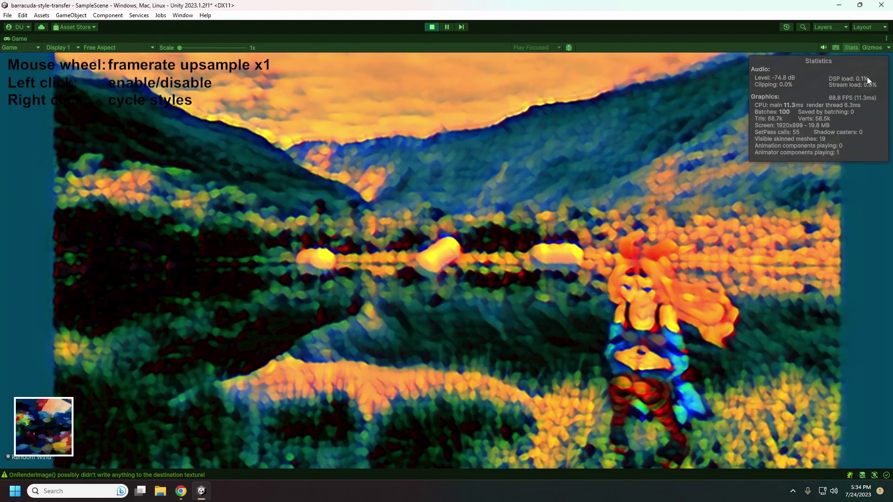
left_click(886, 39)
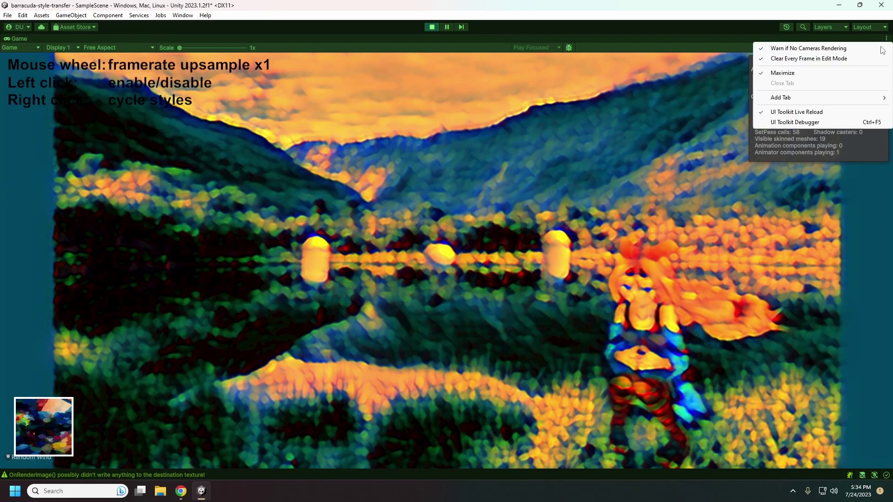
Restore the Game view to normal size and bring the camera into view in the Scene view
left_click(855, 78)
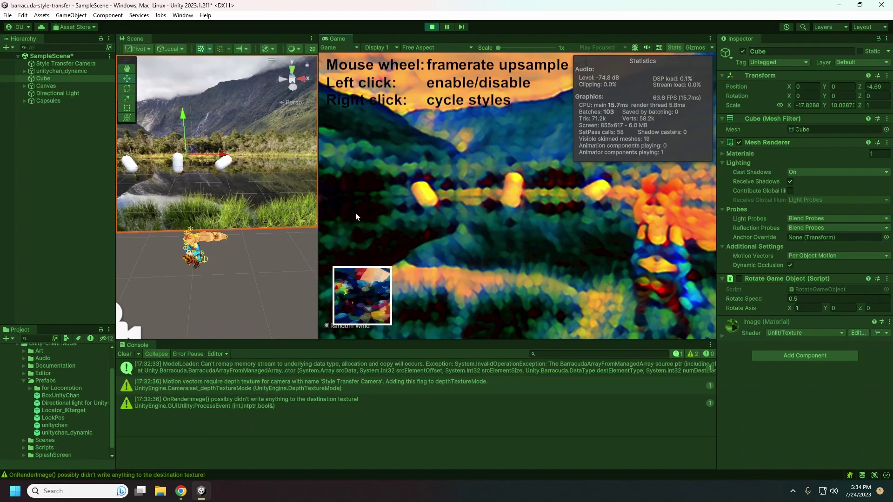
scroll(167, 278, "down", 2)
middle_click_drag(167, 278, 210, 273)
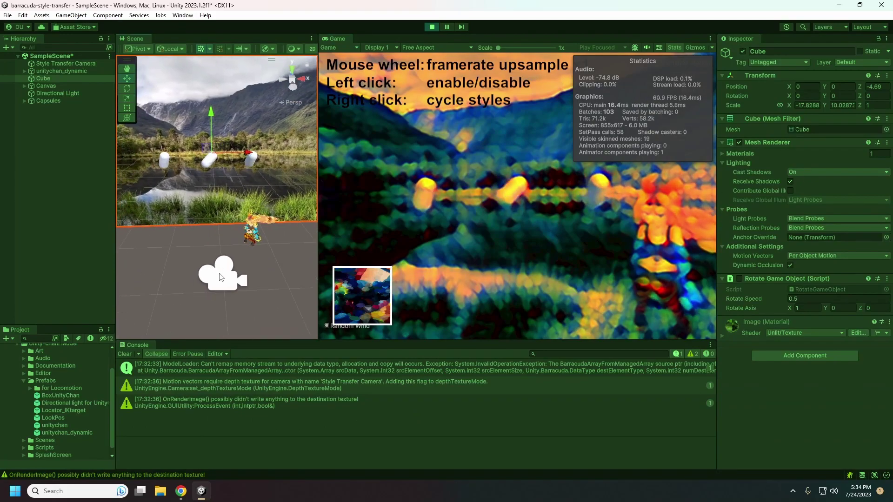
Move the Style Transfer Camera to Z -11.81 and rotate it to 77.49 on Y
left_click(222, 278)
left_click_drag(235, 250, 201, 205)
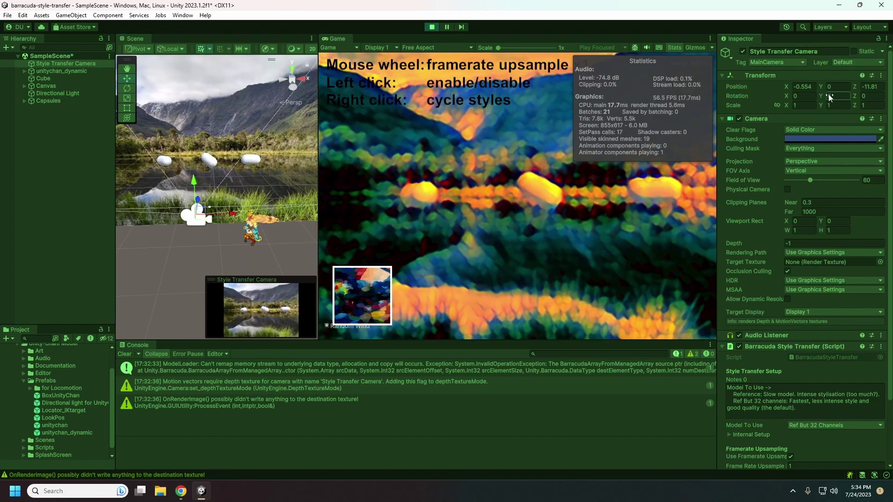
left_click_drag(821, 96, 139, 222)
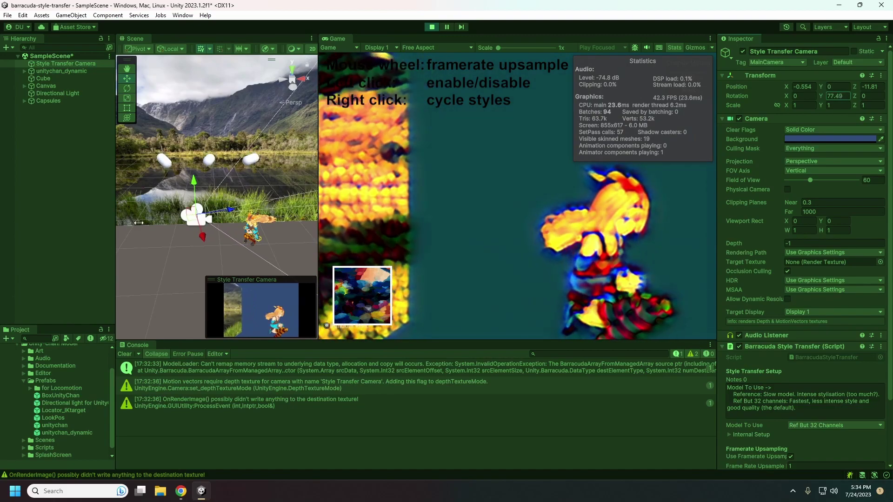
Cycle the close-up through Picasso-like, dark swirling, colourful, blue, golden, dotted and pink sketch styles
right_click(703, 82)
right_click(704, 78)
right_click(704, 78)
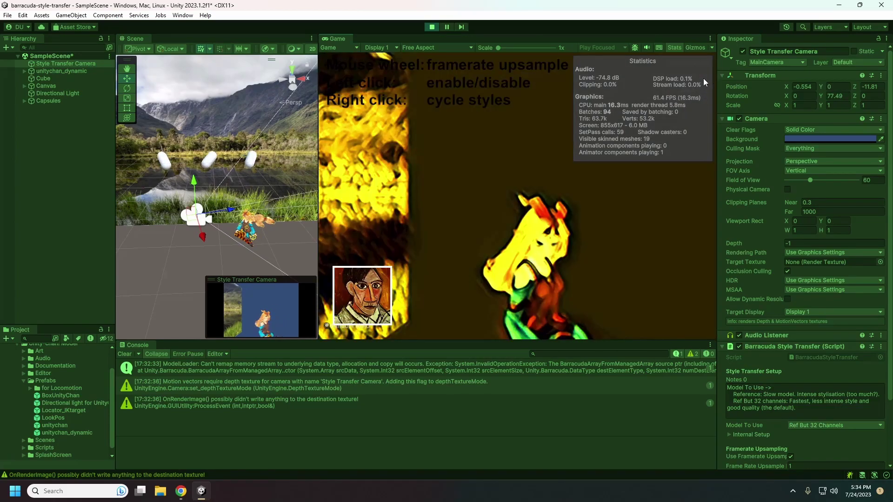
right_click(704, 78)
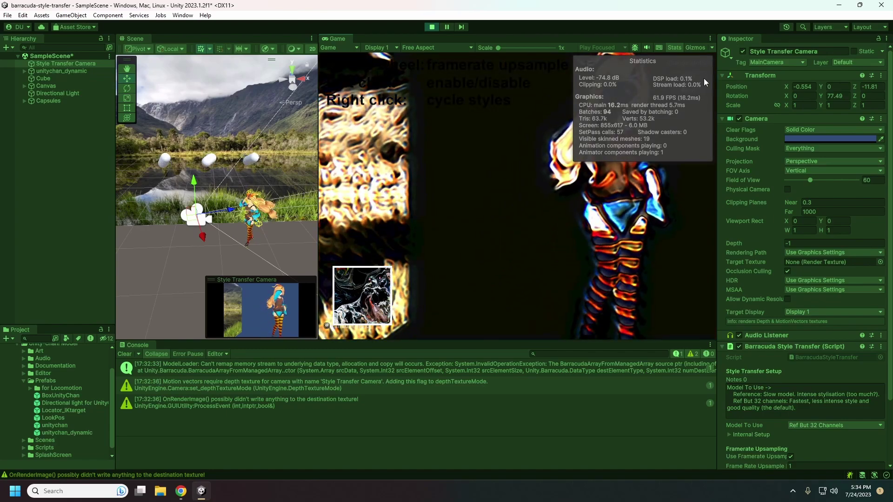
right_click(704, 78)
right_click(704, 78)
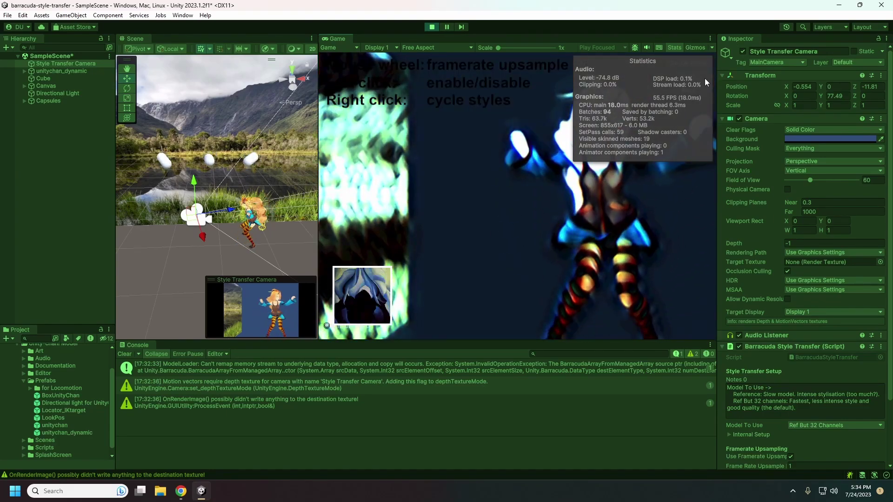
right_click(705, 77)
right_click(706, 77)
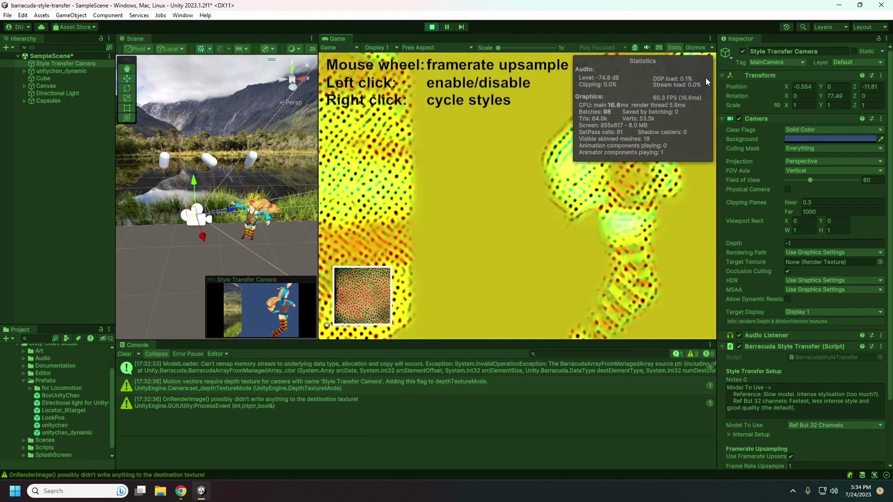
right_click(705, 77)
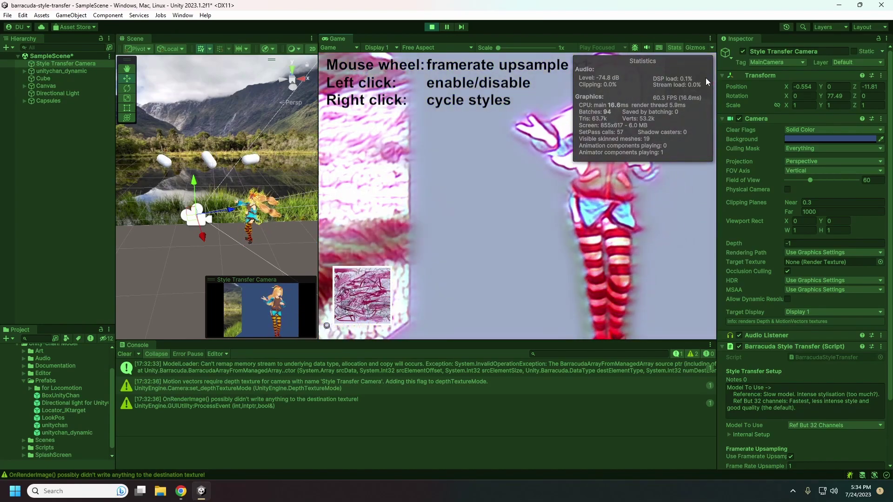
Continue through black-and-white, sketch, Picasso and dotted styles, then stop play mode to show the plain scene
right_click(705, 77)
right_click(705, 77)
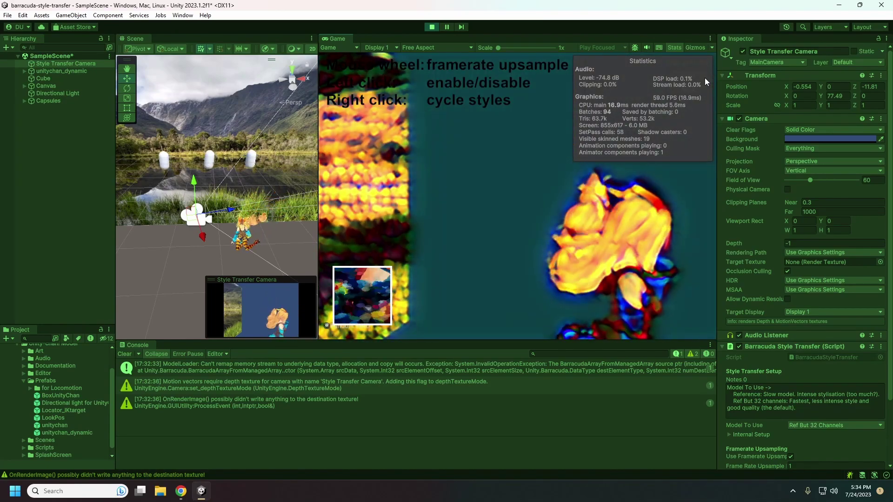
right_click(705, 77)
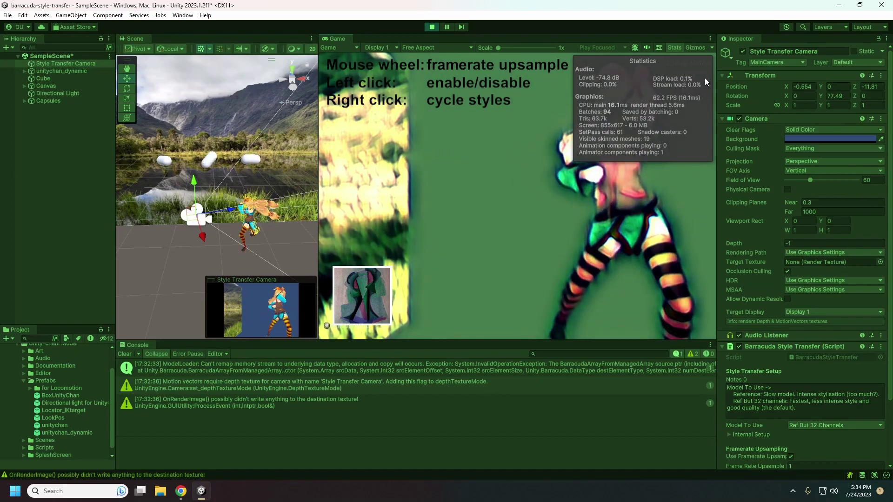
right_click(705, 77)
right_click(705, 78)
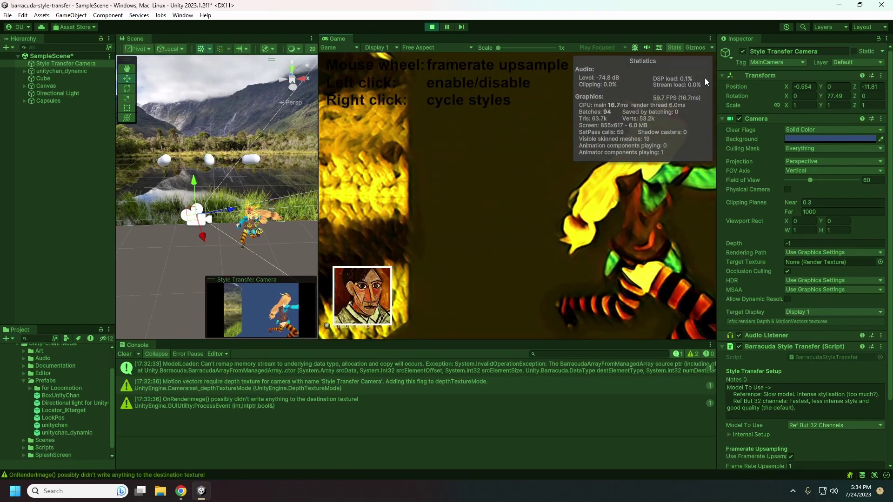
right_click(705, 77)
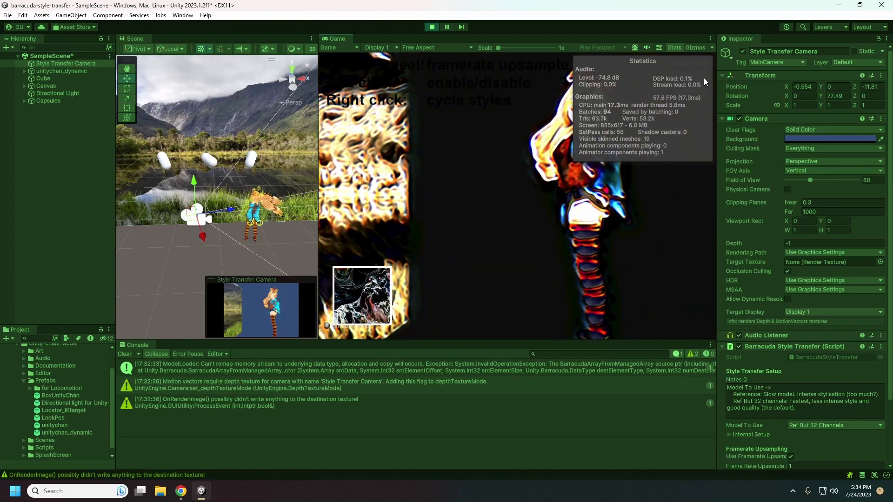
right_click(705, 78)
right_click(704, 78)
right_click(704, 77)
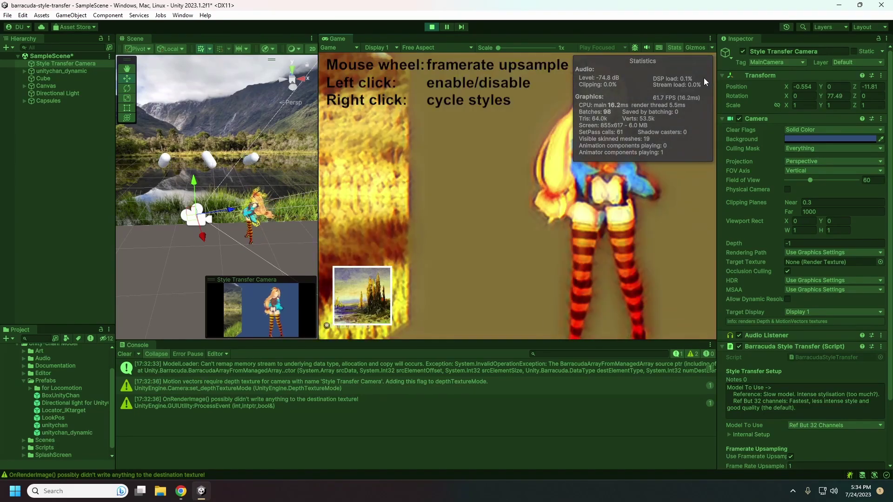
right_click(704, 77)
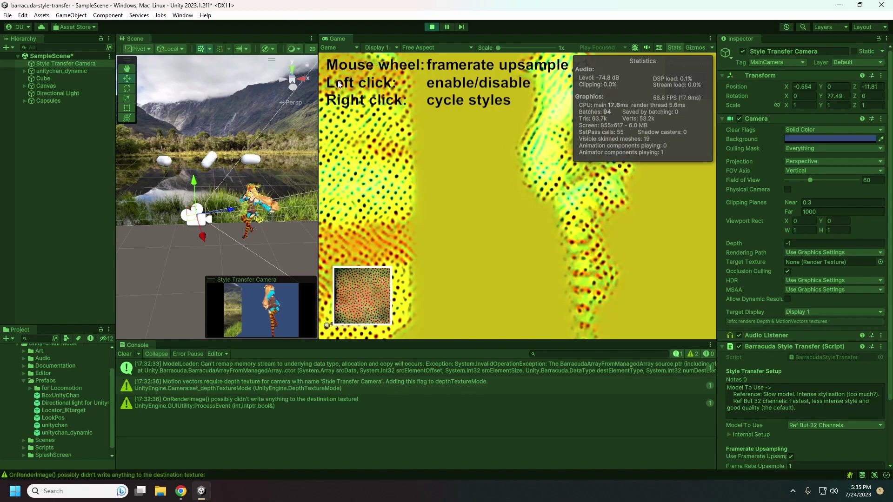
left_click(430, 26)
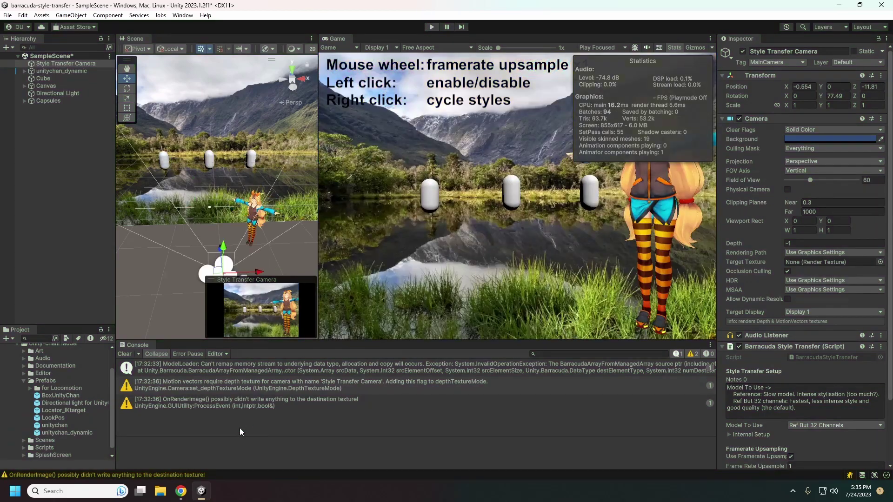
Bring Chrome forward and open the Sentis 1.0.0-exp.6 manual's Get started page from the What's new tab
mouse_move(181, 491)
left_click(235, 448)
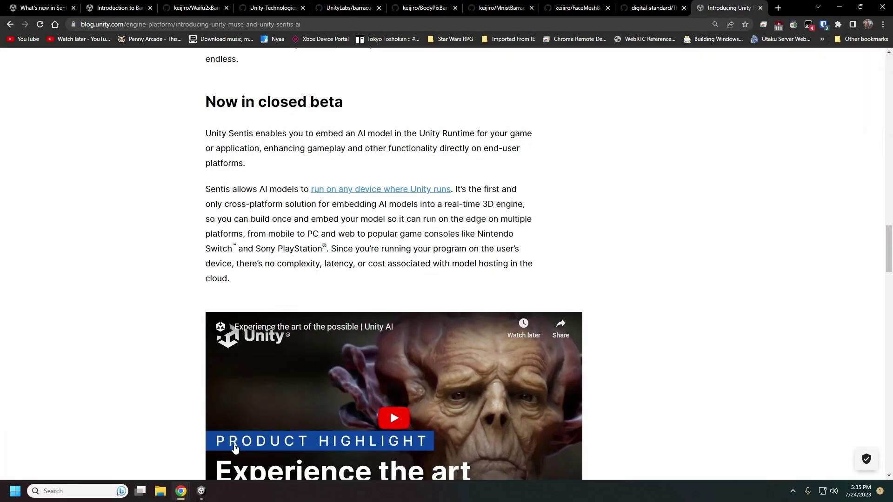
left_click(120, 8)
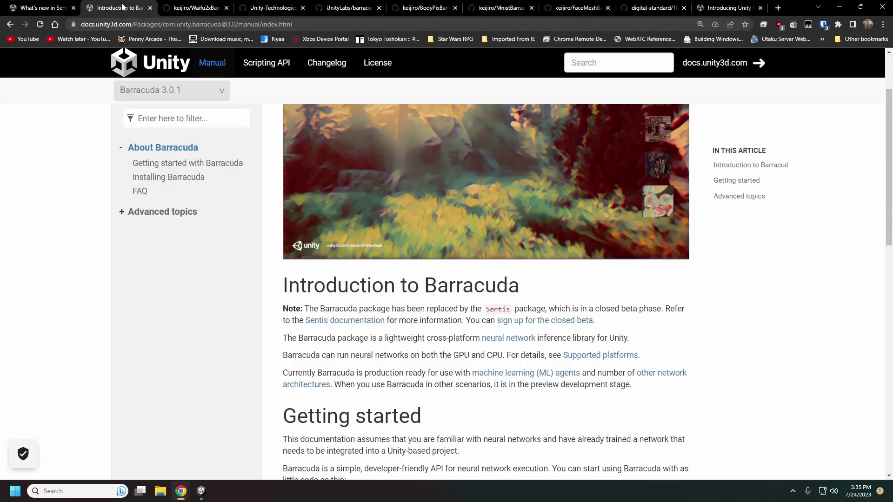
left_click(36, 7)
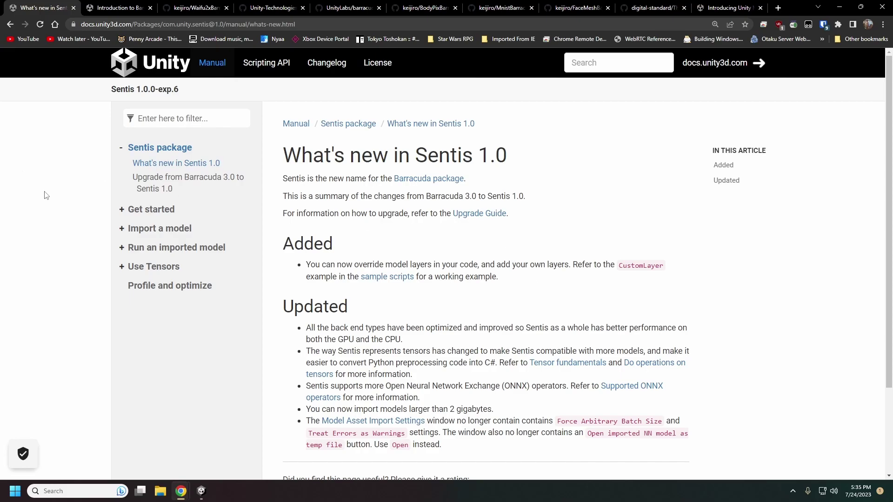
left_click(149, 212)
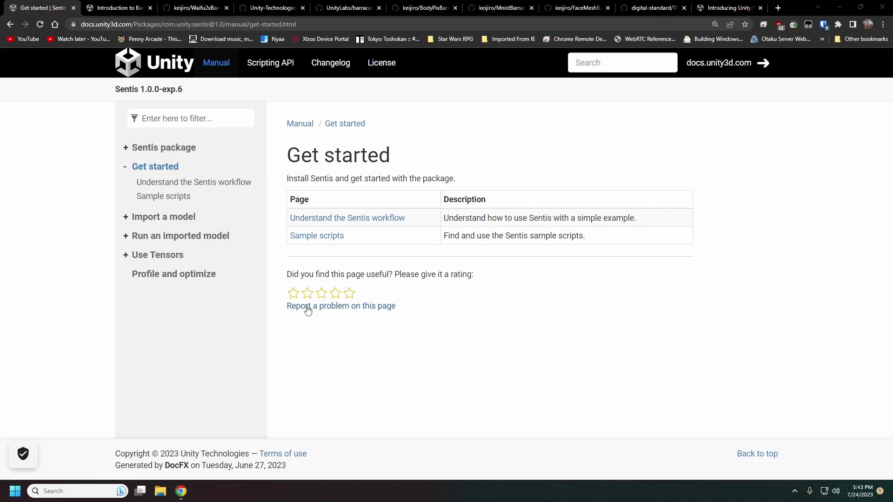
left_click(125, 236)
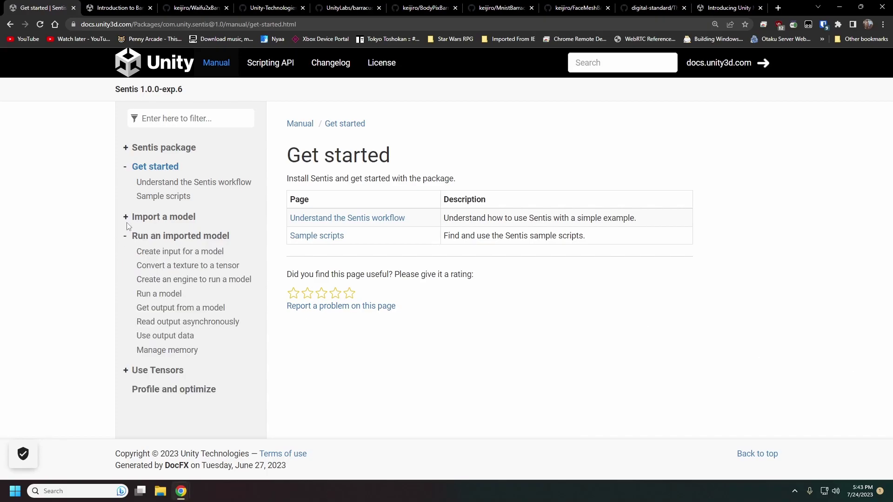
left_click(126, 217)
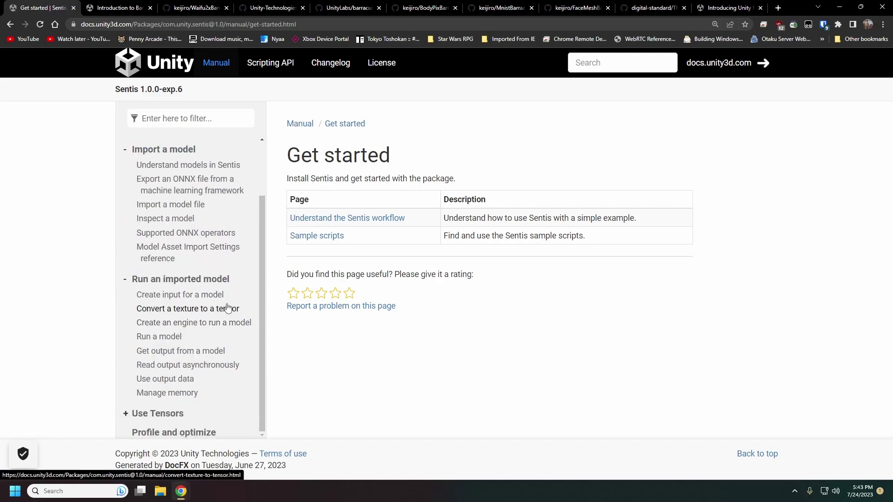
scroll(258, 280, "up", 3)
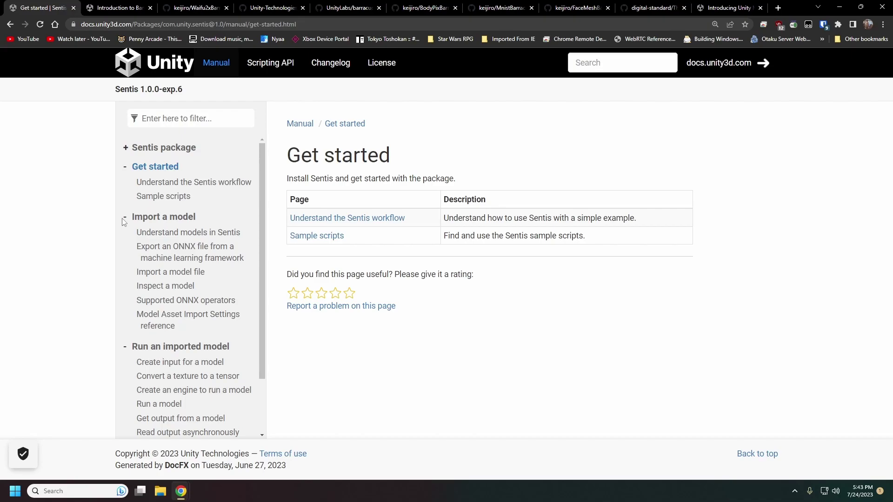
left_click(125, 219)
left_click(125, 237)
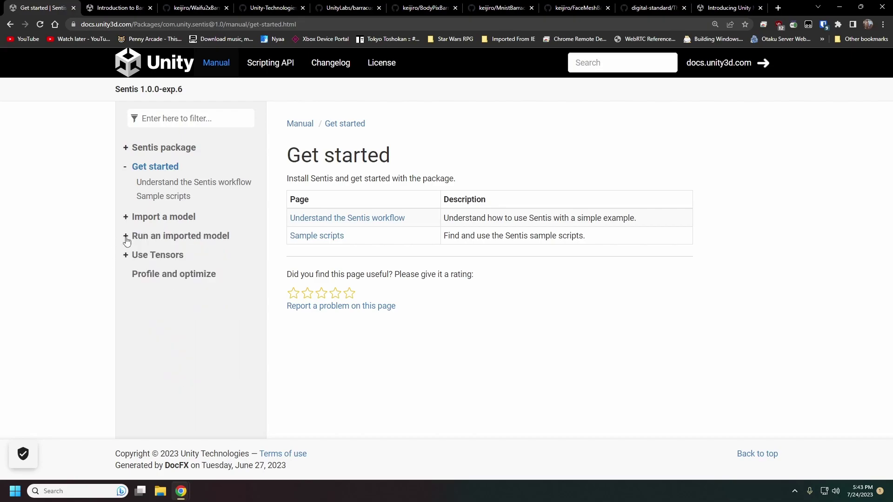